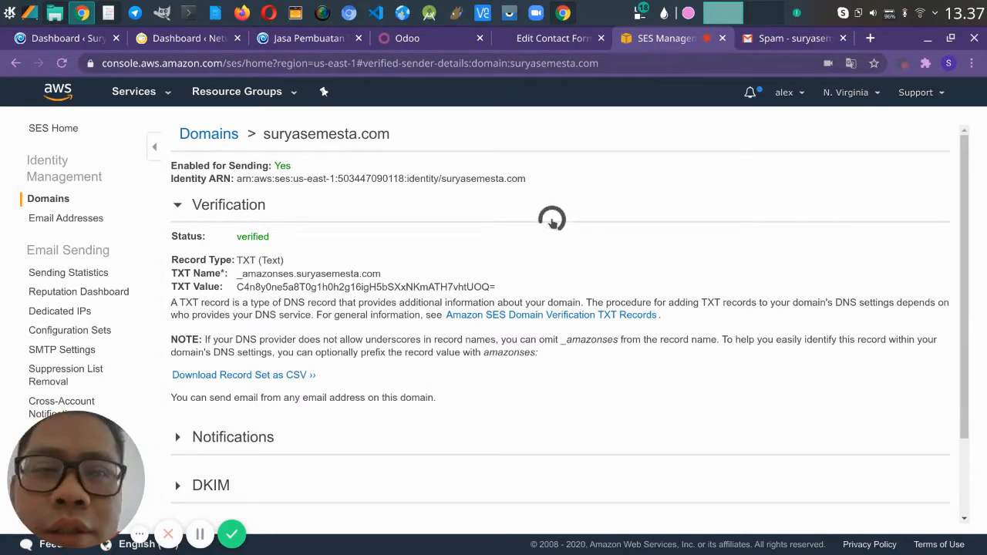
Switch to Gmail and check the inbox's Primary and Promotions categories.
{"action": "left_click", "coordinate": [771, 43]}
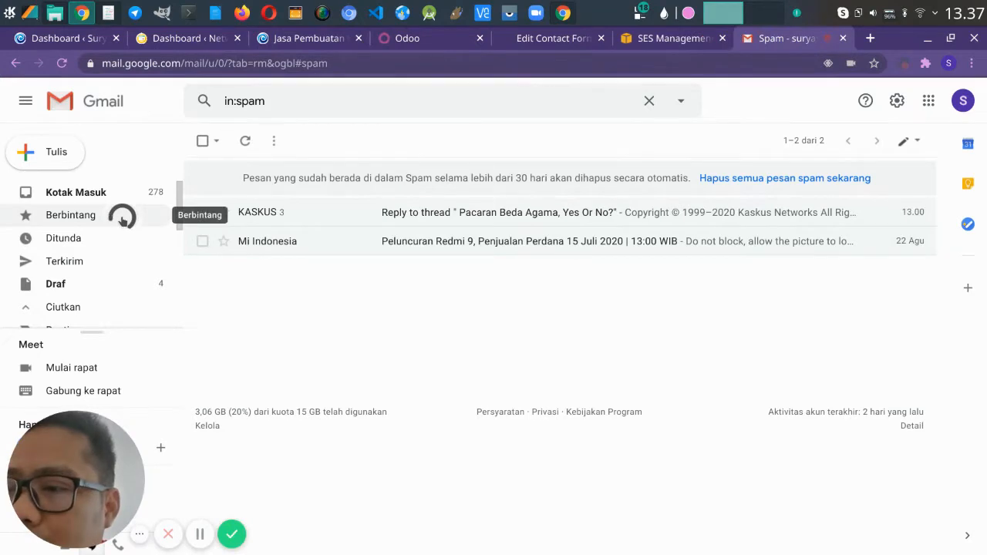
{"action": "left_click", "coordinate": [99, 192]}
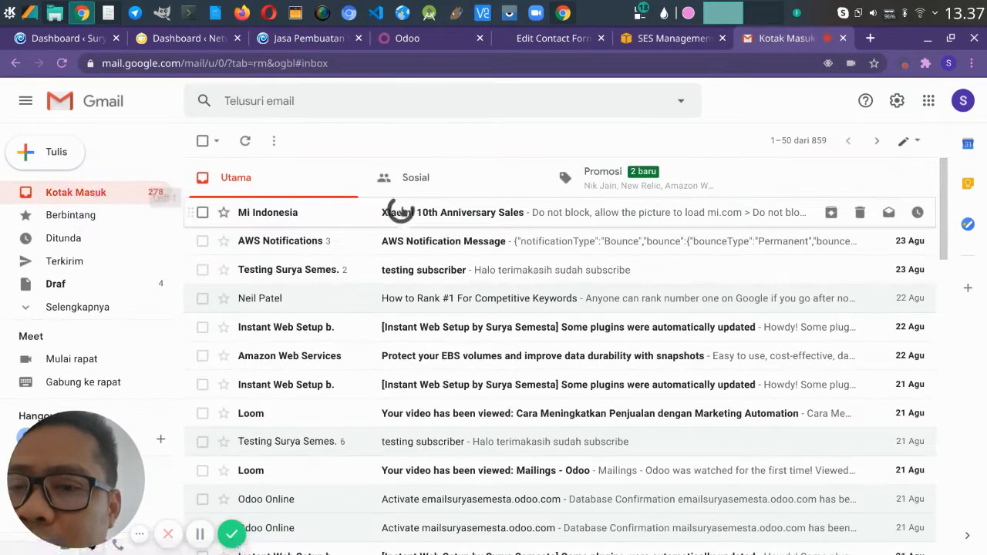
{"action": "left_click", "coordinate": [609, 179]}
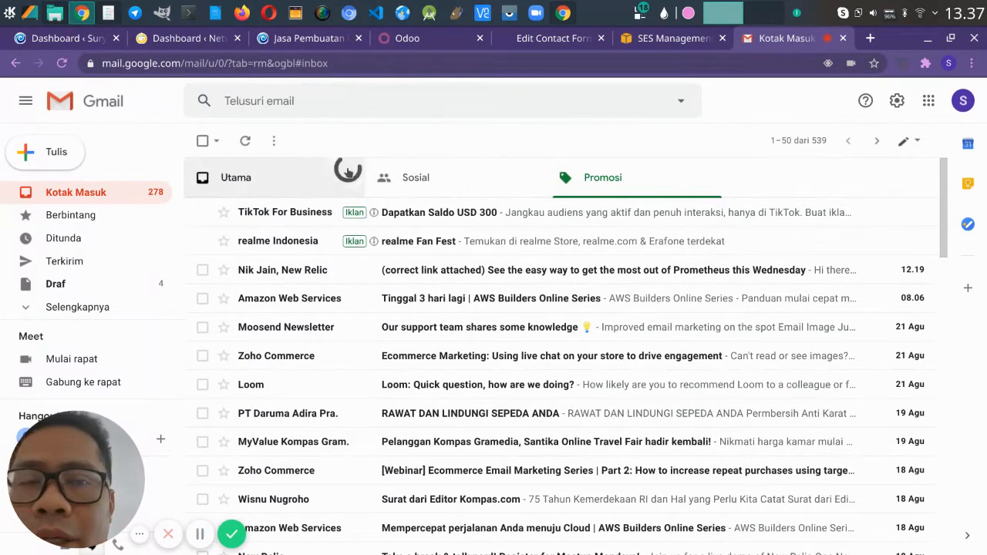
Return to the Amazon SES page for suryasemesta.com and expand Notifications to review the bounce and complaint SNS topics.
{"action": "left_click", "coordinate": [666, 40]}
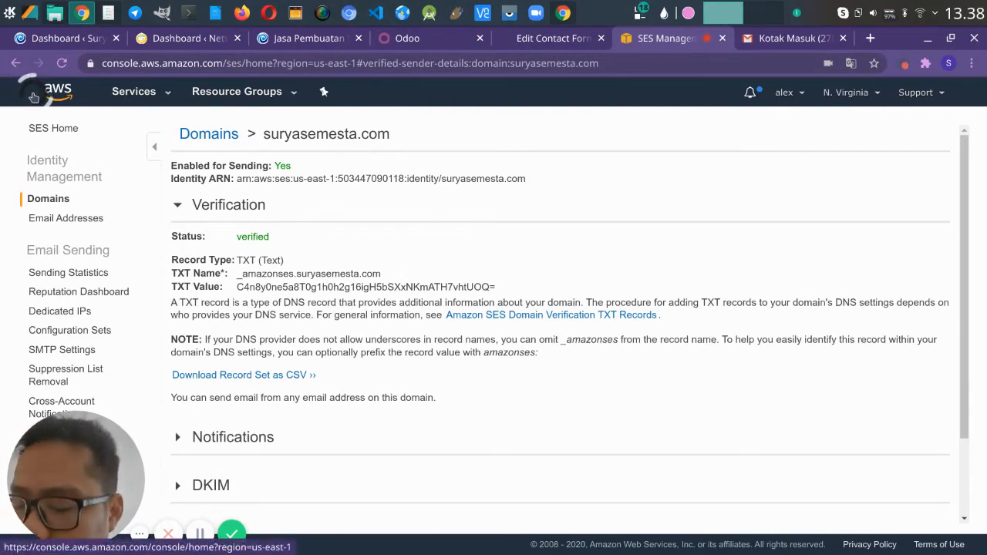
{"action": "mouse_move", "coordinate": [48, 99]}
{"action": "left_mouse_down"}
{"action": "mouse_move", "coordinate": [30, 88]}
{"action": "mouse_move", "coordinate": [93, 83]}
{"action": "mouse_move", "coordinate": [32, 98]}
{"action": "left_mouse_up"}
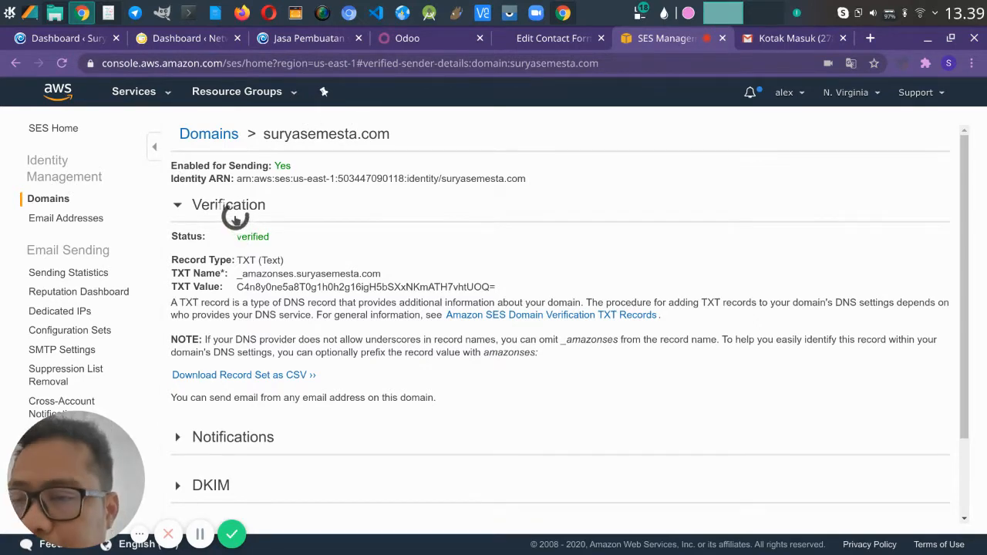
{"action": "mouse_move", "coordinate": [235, 217]}
{"action": "left_mouse_down"}
{"action": "mouse_move", "coordinate": [232, 259]}
{"action": "mouse_move", "coordinate": [268, 212]}
{"action": "mouse_move", "coordinate": [217, 220]}
{"action": "left_mouse_up"}
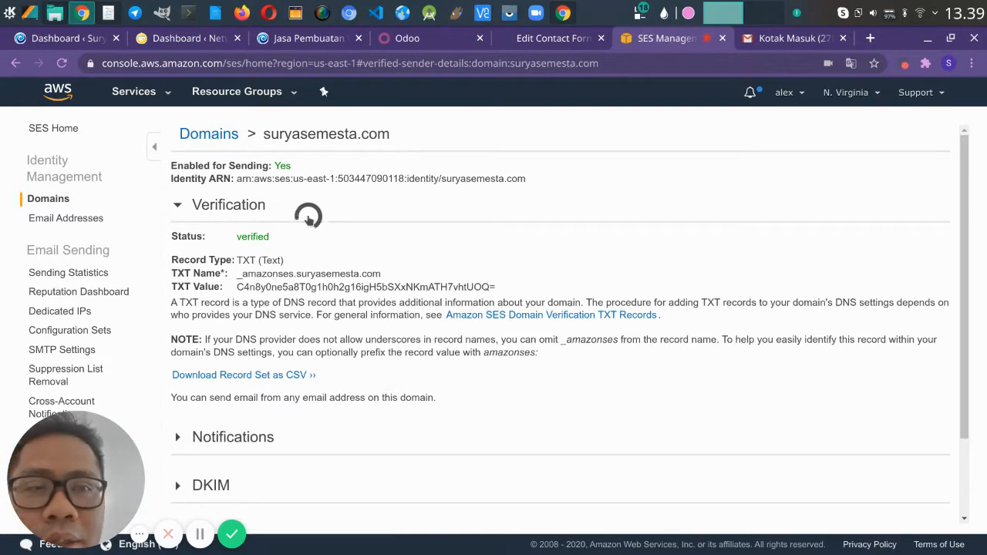
{"action": "scroll", "coordinate": [301, 213], "scroll_direction": "down", "scroll_amount": 3}
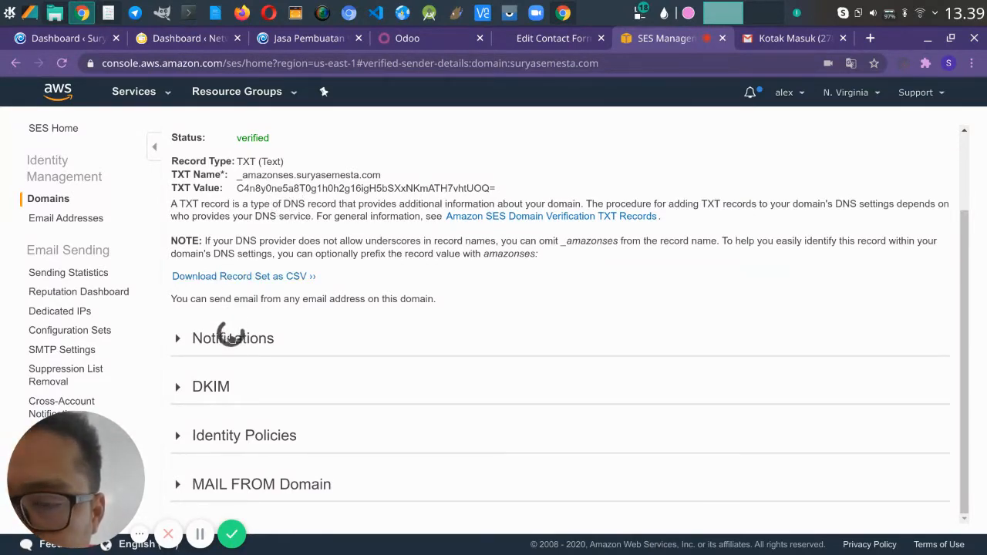
{"action": "left_click", "coordinate": [231, 339]}
{"action": "scroll", "coordinate": [257, 271], "scroll_direction": "down", "scroll_amount": 5}
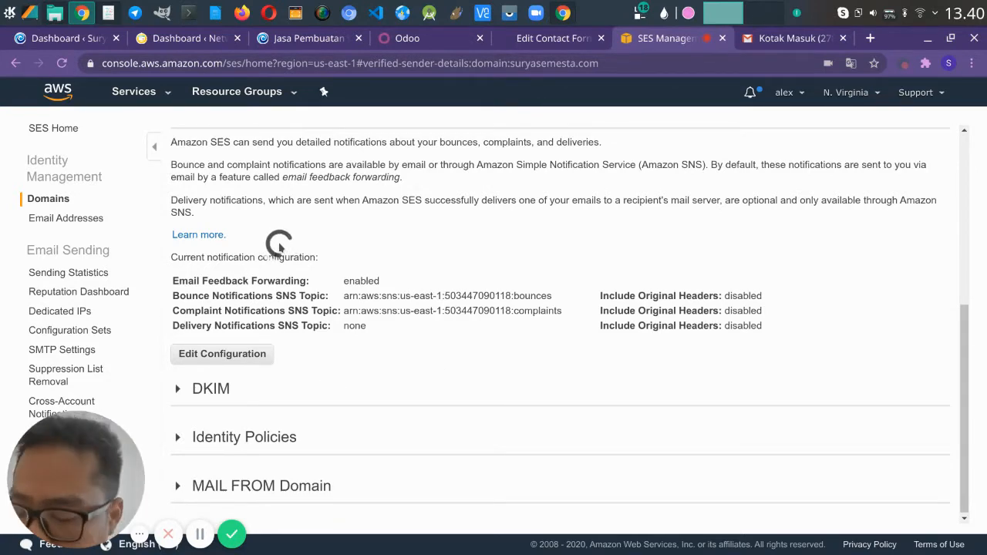
{"action": "mouse_move", "coordinate": [278, 245]}
{"action": "left_mouse_down"}
{"action": "mouse_move", "coordinate": [146, 282]}
{"action": "mouse_move", "coordinate": [470, 343]}
{"action": "mouse_move", "coordinate": [584, 282]}
{"action": "mouse_move", "coordinate": [343, 264]}
{"action": "mouse_move", "coordinate": [283, 244]}
{"action": "left_mouse_up"}
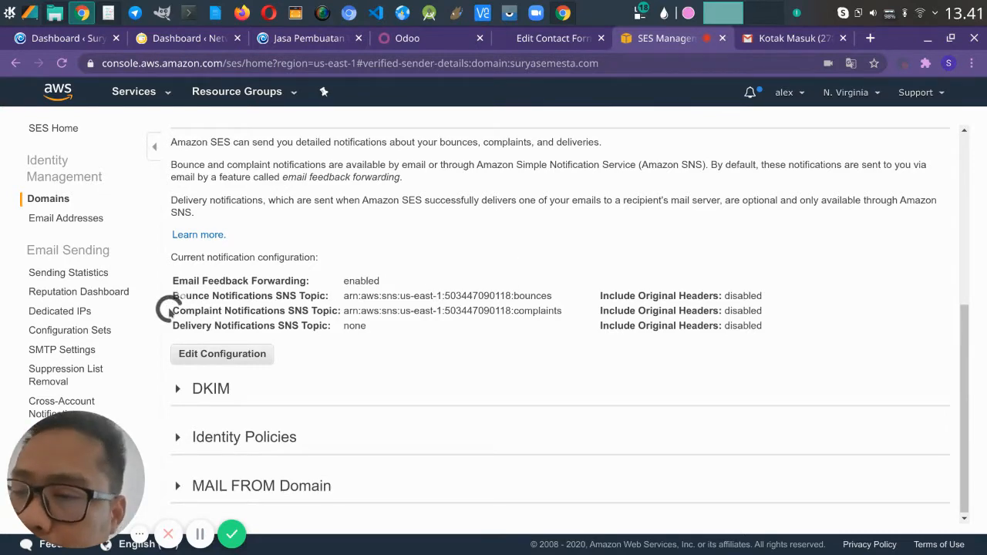
{"action": "left_click_drag", "start_coordinate": [165, 309], "coordinate": [258, 310]}
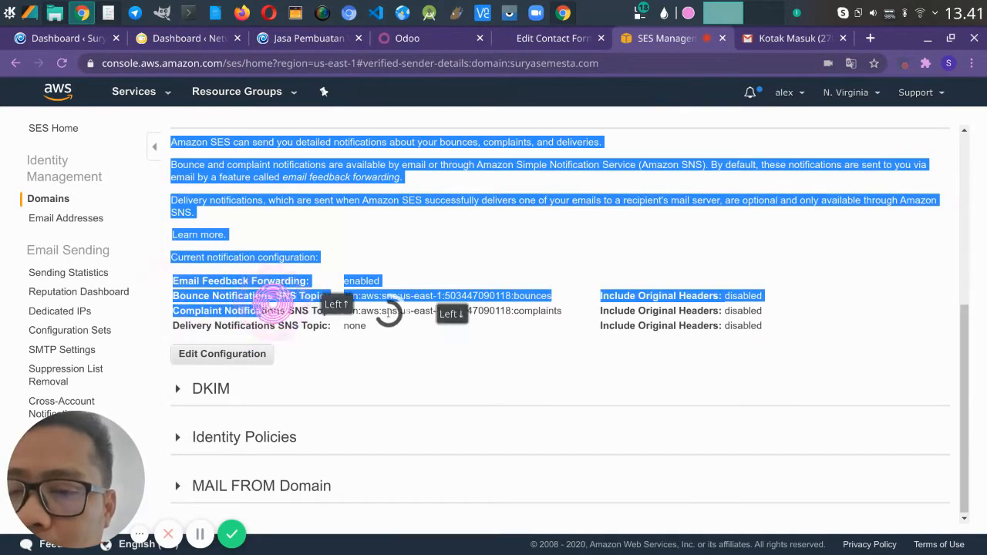
{"action": "triple_click", "coordinate": [385, 311]}
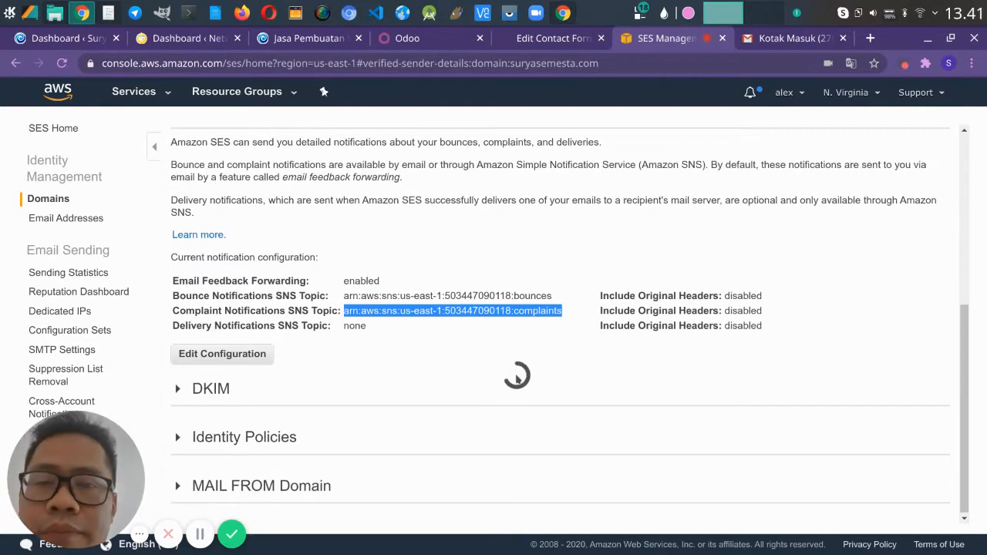
Switch to Odoo and view the Email Marketing blacklist, comparing it with the SES notification configuration.
{"action": "left_click", "coordinate": [431, 40]}
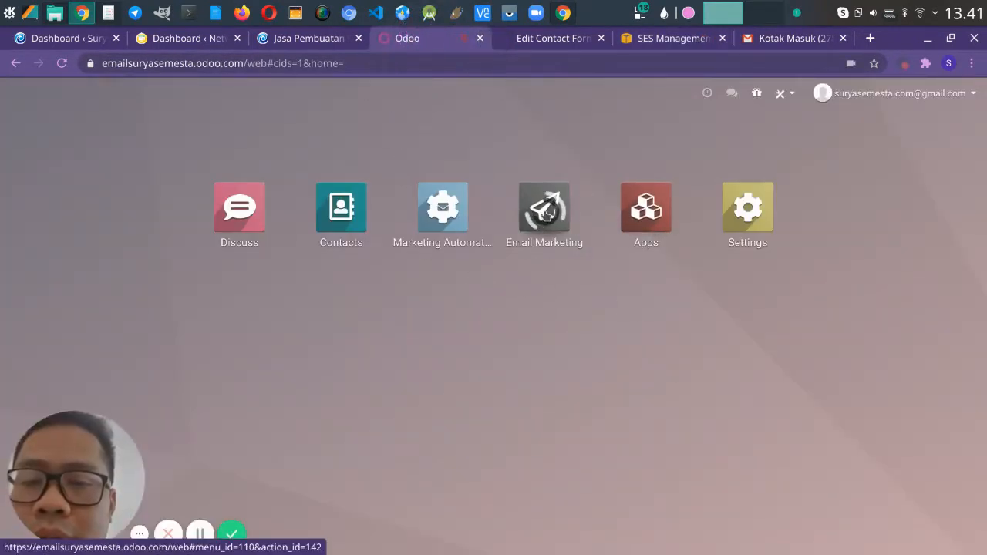
{"action": "left_click", "coordinate": [545, 214]}
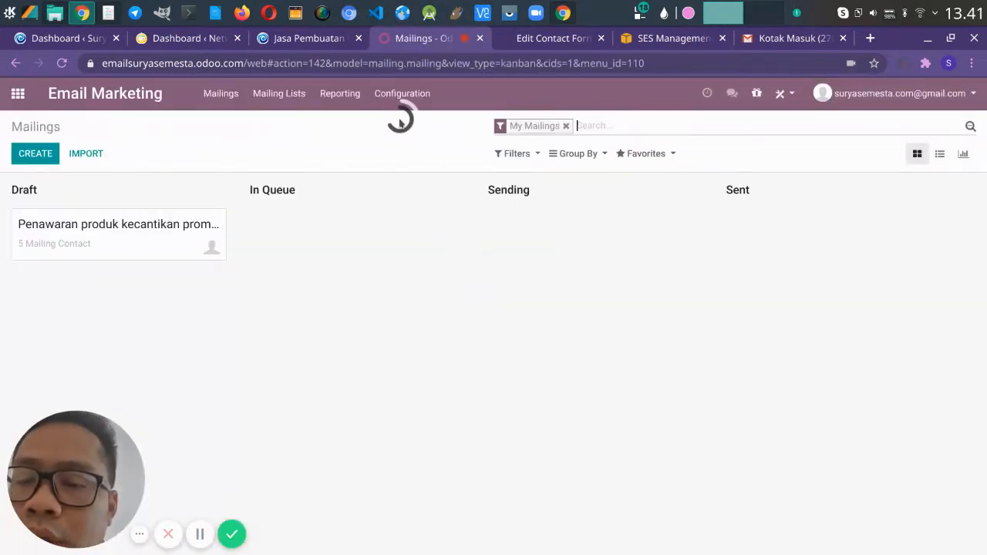
{"action": "left_click", "coordinate": [410, 93]}
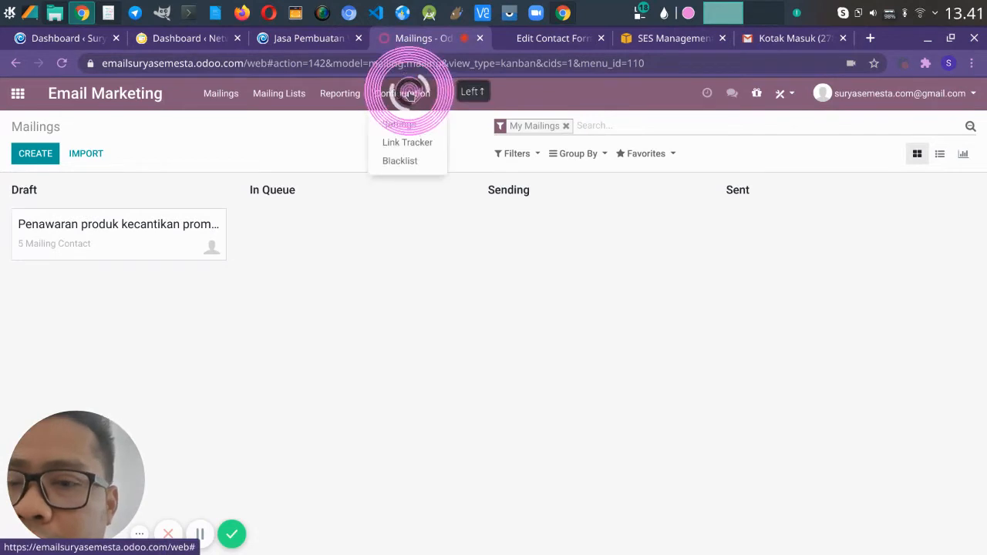
{"action": "left_click", "coordinate": [402, 162]}
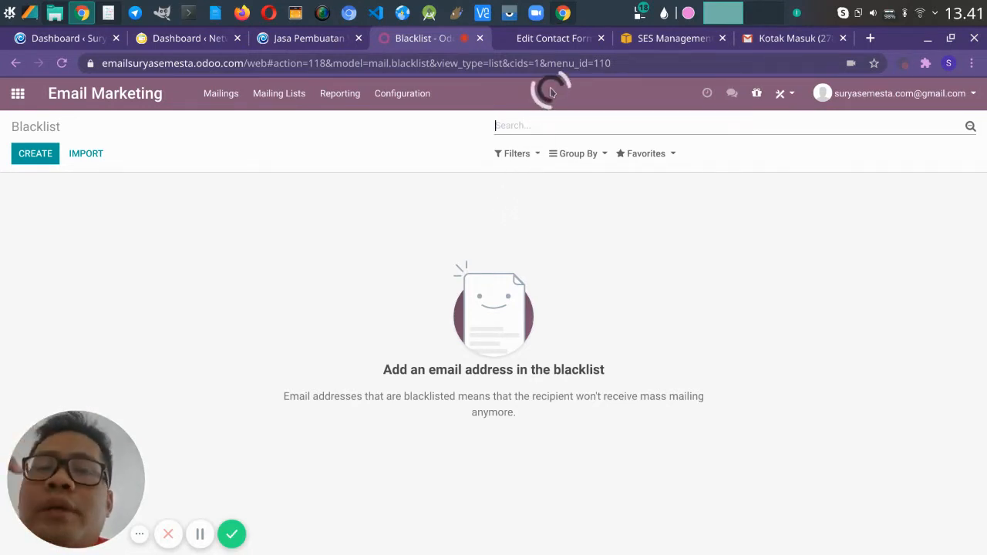
{"action": "left_click", "coordinate": [652, 39]}
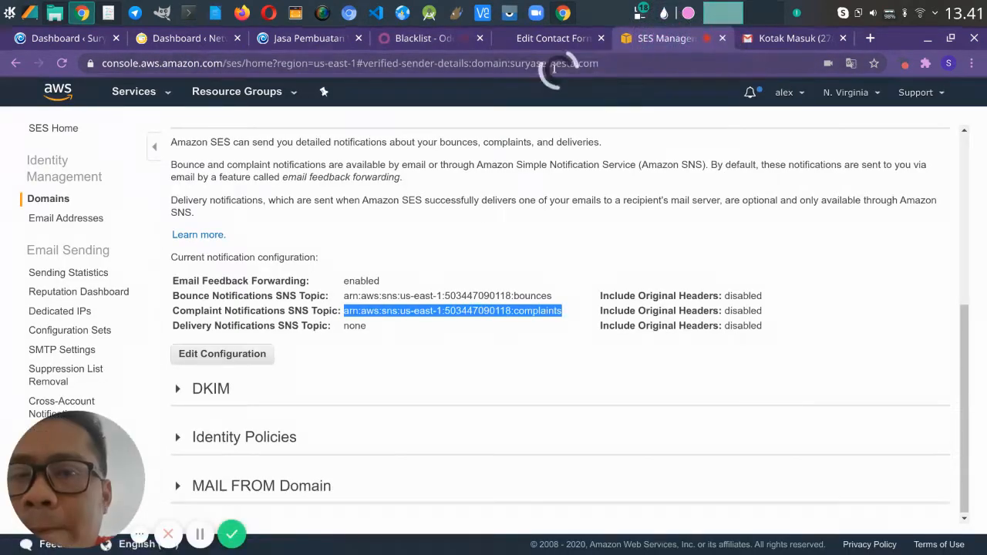
{"action": "left_click", "coordinate": [433, 38]}
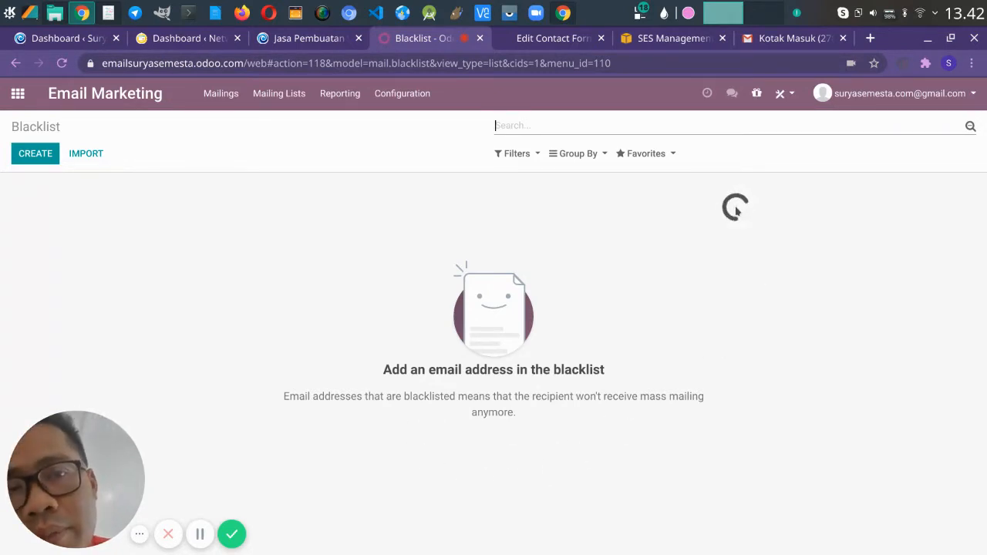
Return to the Amazon SES domain page and expand the DKIM and MAIL FROM Domain sections to review their records.
{"action": "left_click", "coordinate": [659, 40]}
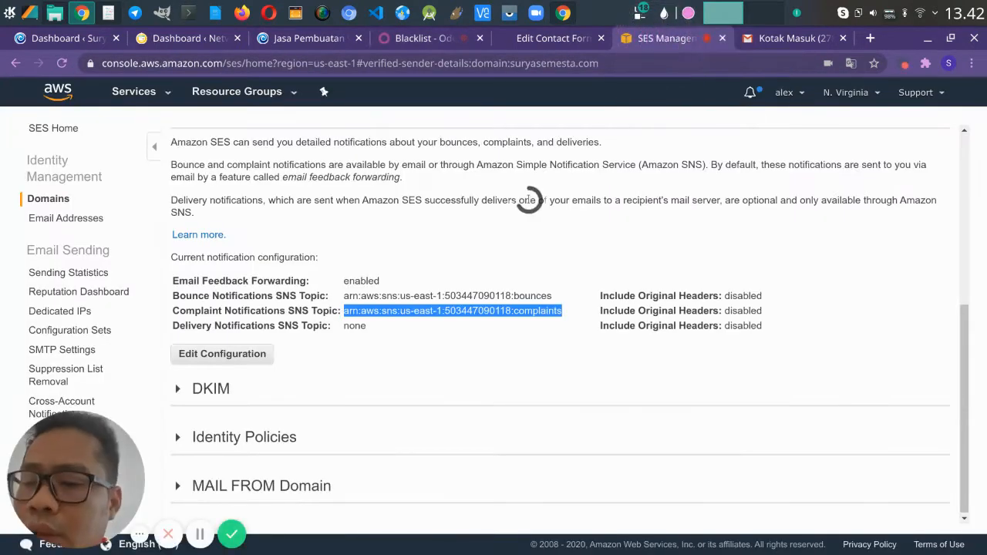
{"action": "left_click", "coordinate": [528, 200]}
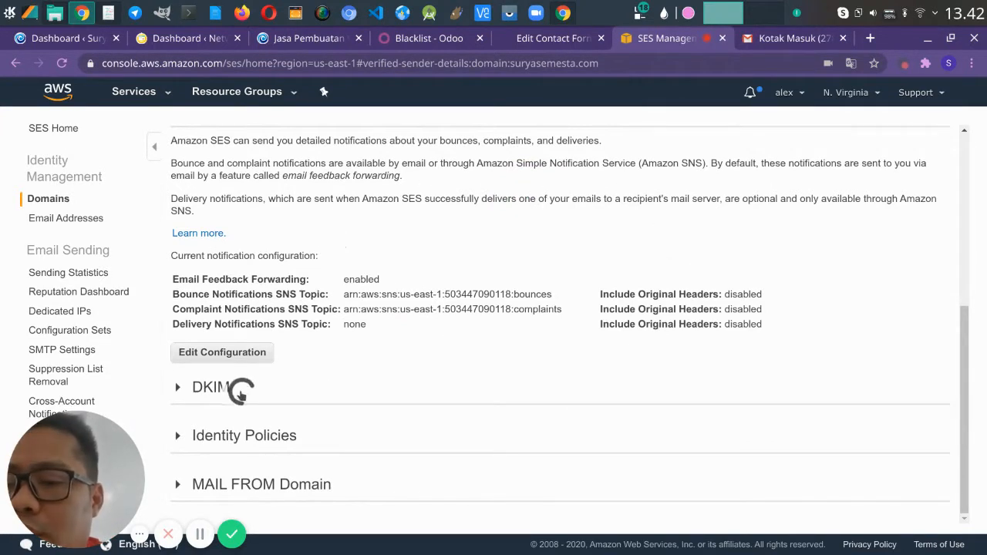
{"action": "left_click", "coordinate": [212, 386]}
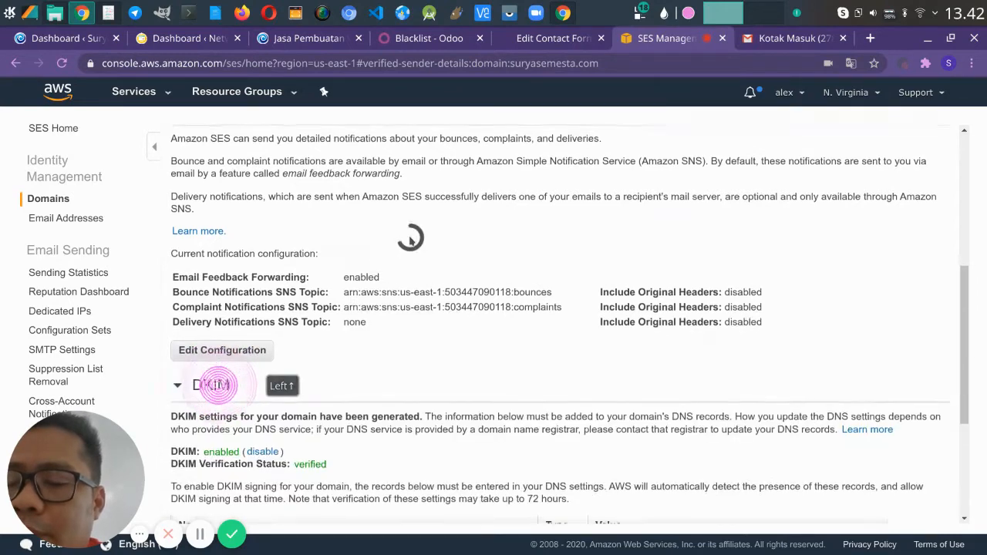
{"action": "scroll", "coordinate": [177, 447], "scroll_direction": "down", "scroll_amount": 2}
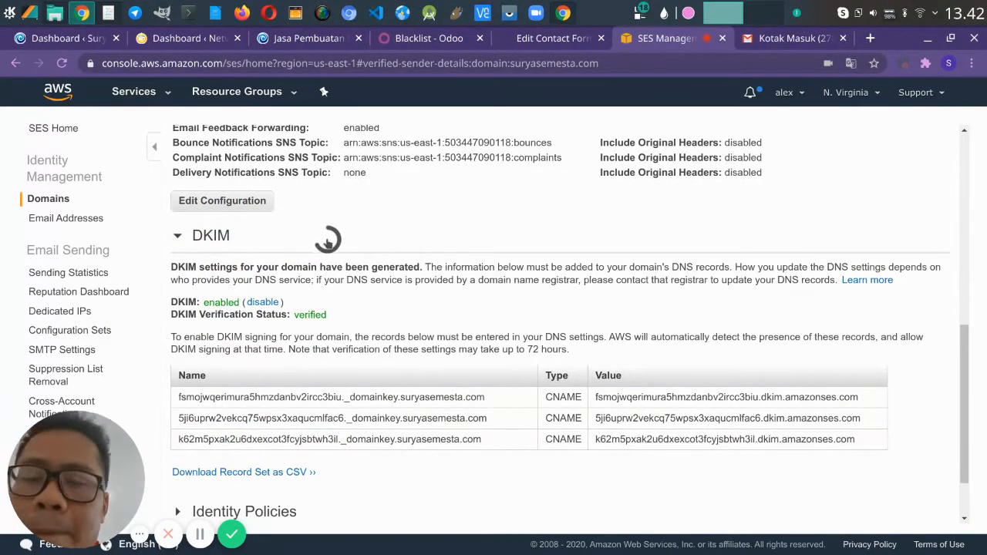
{"action": "scroll", "coordinate": [326, 238], "scroll_direction": "down", "scroll_amount": 1}
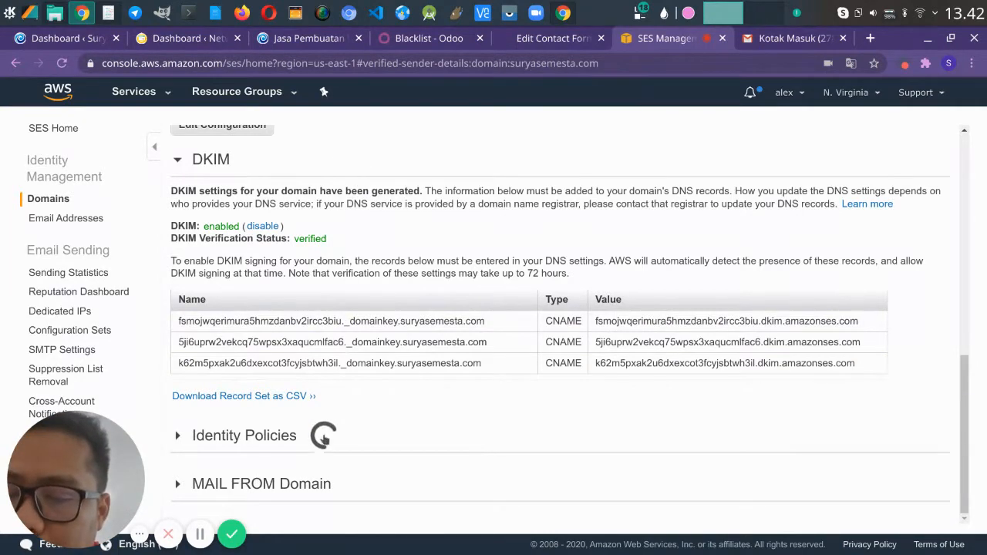
{"action": "left_click", "coordinate": [304, 482]}
{"action": "scroll", "coordinate": [447, 308], "scroll_direction": "down", "scroll_amount": 4}
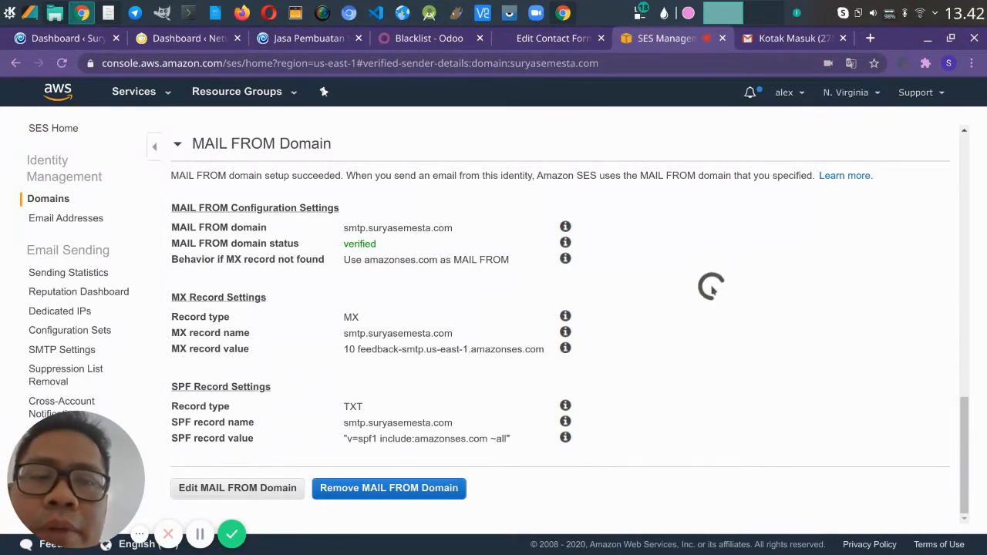
Switch to Gmail and open the "testing subscriber" thread dated 21 Agu from the Primary inbox.
{"action": "left_click", "coordinate": [771, 40]}
{"action": "left_click", "coordinate": [261, 178]}
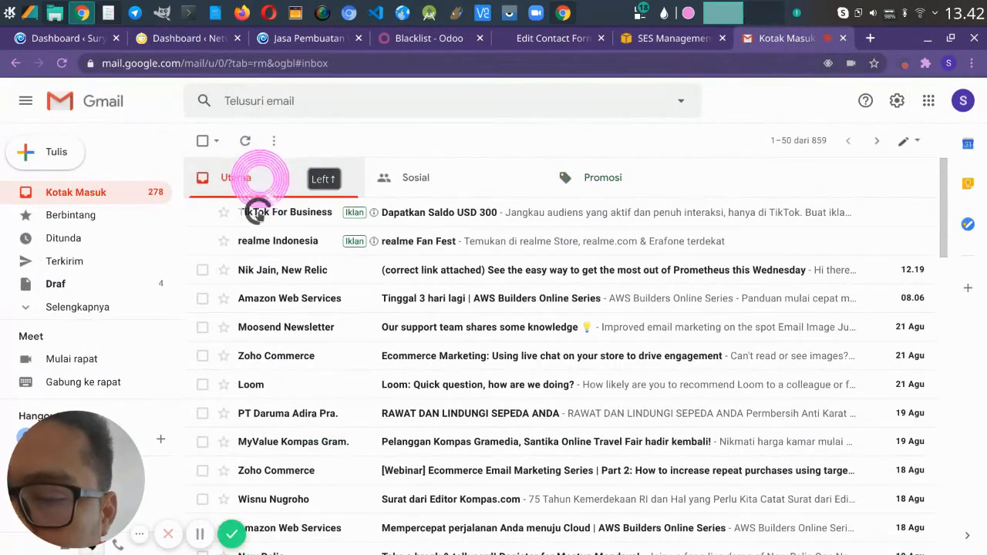
{"action": "scroll", "coordinate": [316, 347], "scroll_direction": "down", "scroll_amount": 2}
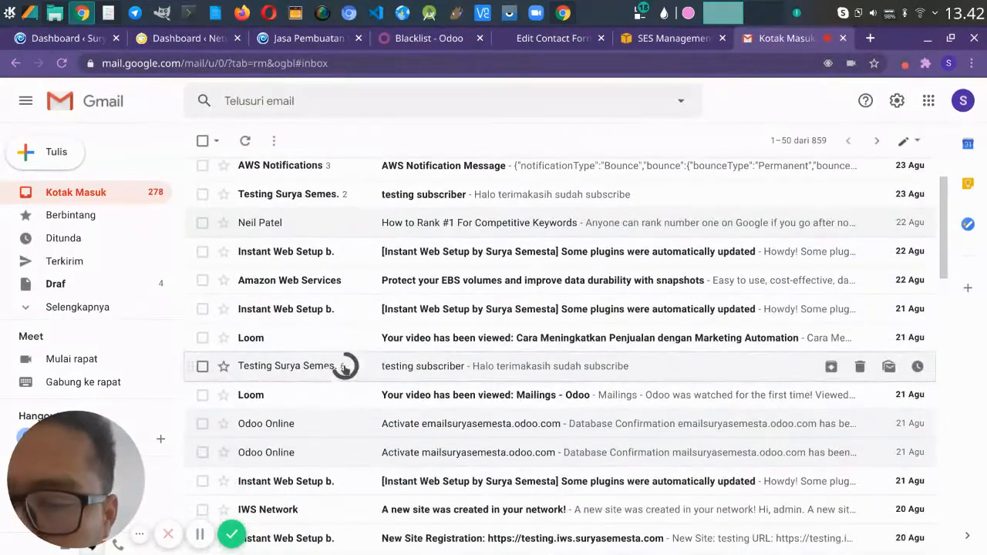
{"action": "left_click", "coordinate": [332, 367]}
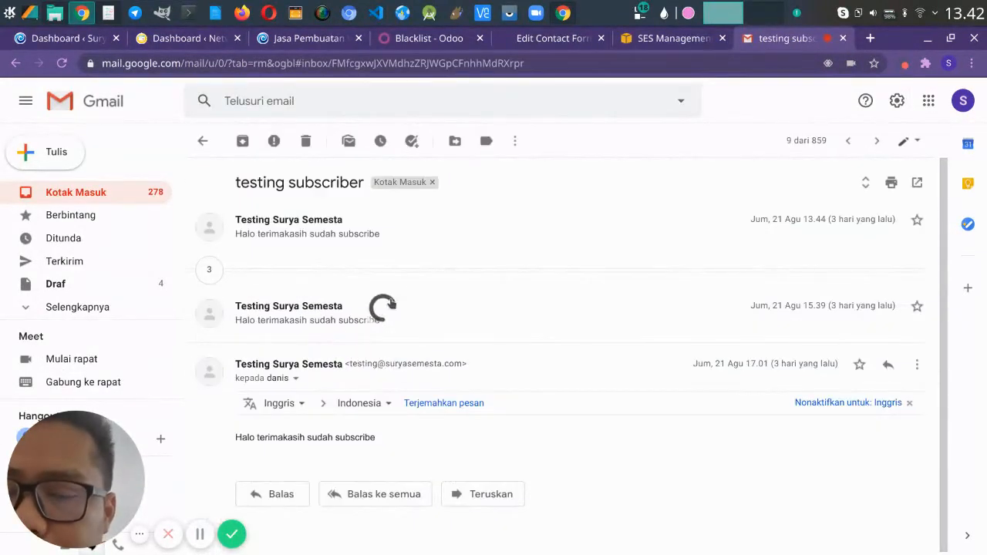
Show the latest message's header details and highlight the signed-by and mailed-by domains.
{"action": "left_click", "coordinate": [296, 375]}
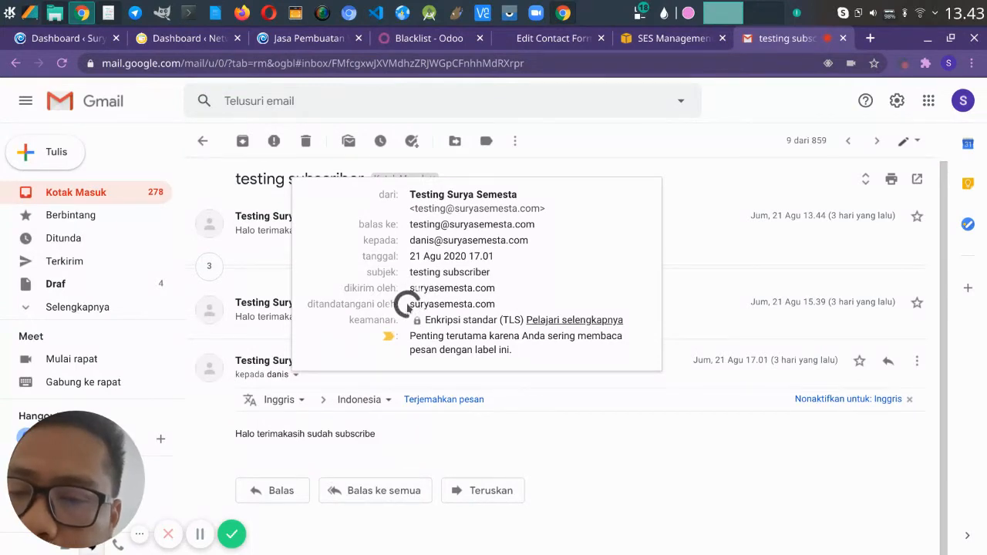
{"action": "left_click_drag", "start_coordinate": [408, 305], "coordinate": [497, 303]}
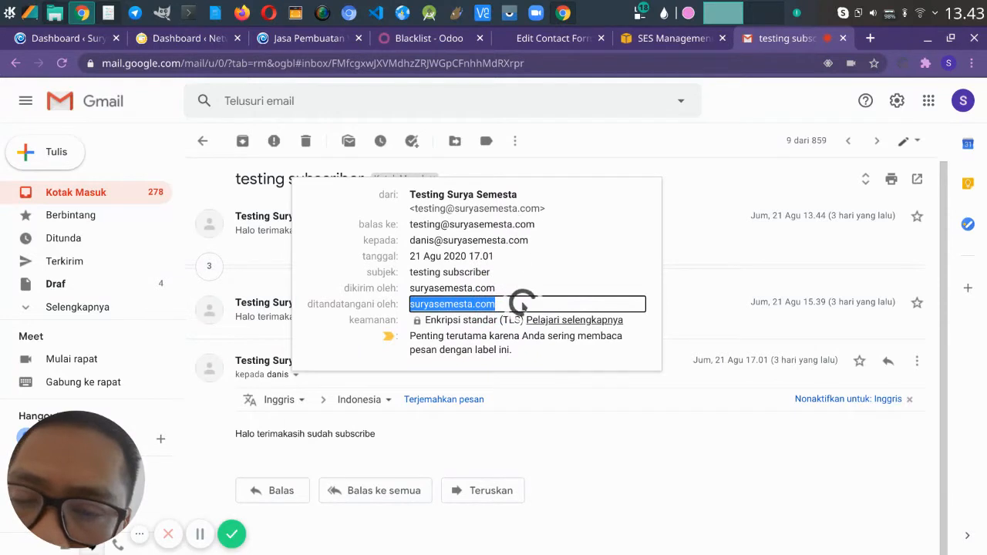
{"action": "left_click_drag", "start_coordinate": [502, 287], "coordinate": [398, 289]}
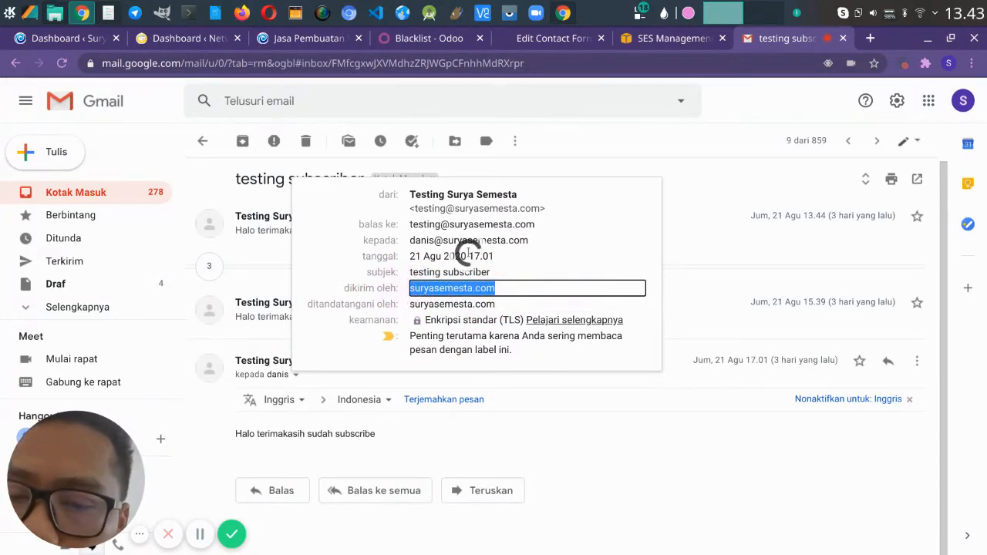
{"action": "left_click_drag", "start_coordinate": [466, 309], "coordinate": [461, 294]}
{"action": "double_click", "coordinate": [462, 292]}
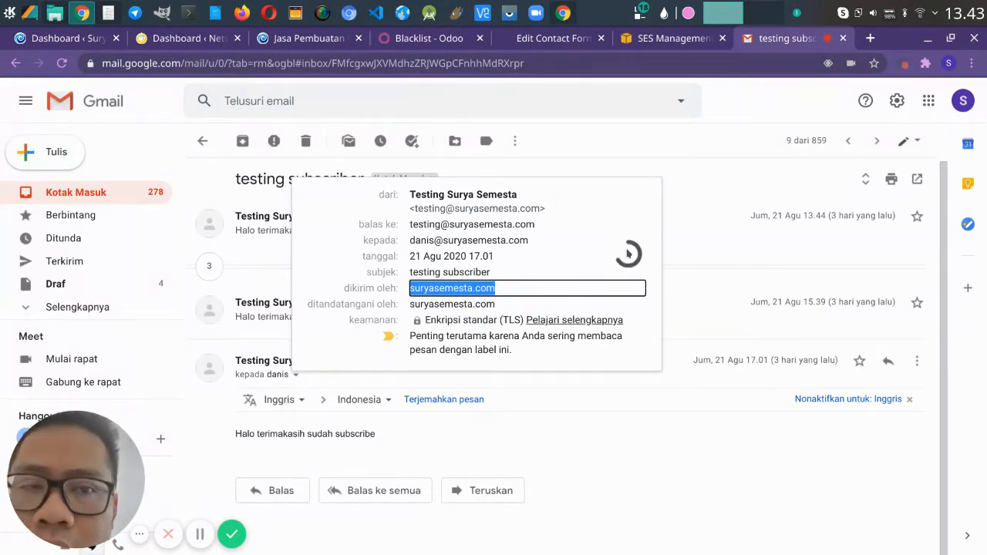
Return to the Amazon SES domain page and review its verification, notification and DKIM settings again.
{"action": "left_click", "coordinate": [664, 42]}
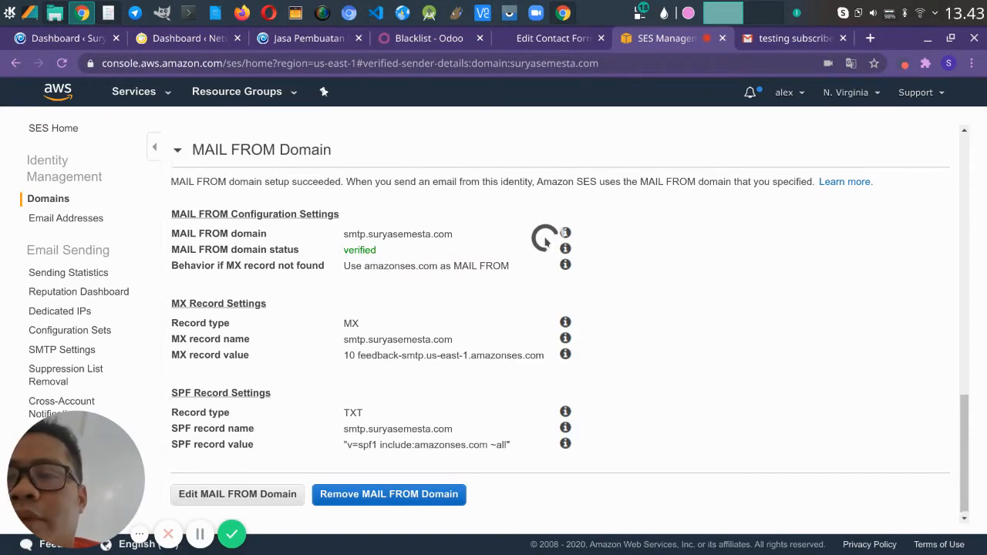
{"action": "scroll", "coordinate": [545, 238], "scroll_direction": "up", "scroll_amount": 6}
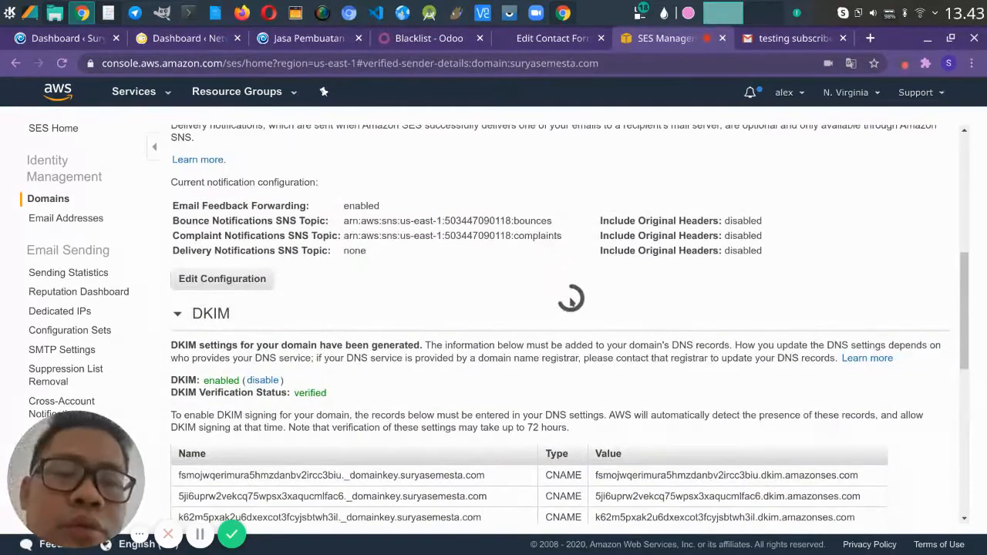
{"action": "scroll", "coordinate": [570, 298], "scroll_direction": "up", "scroll_amount": 8}
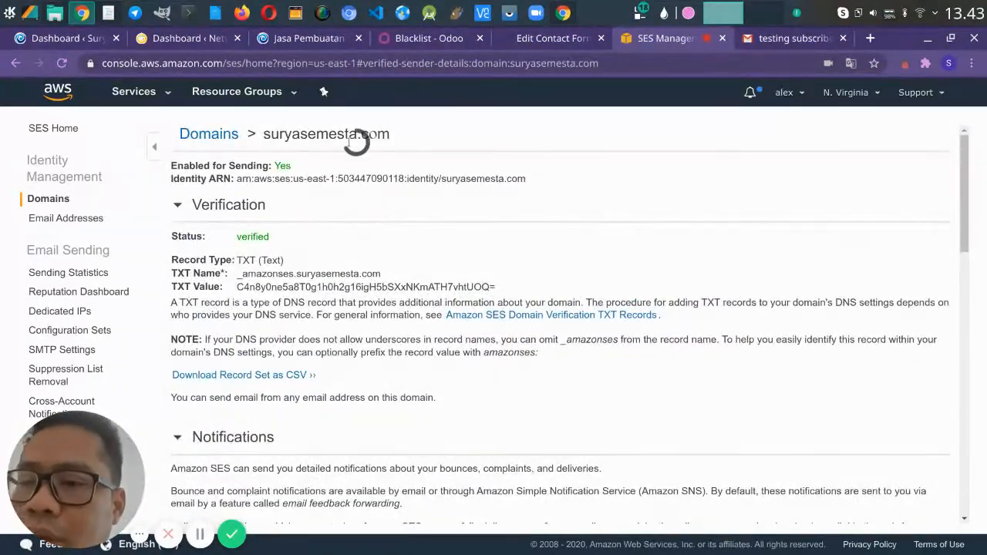
{"action": "scroll", "coordinate": [224, 252], "scroll_direction": "down", "scroll_amount": 3}
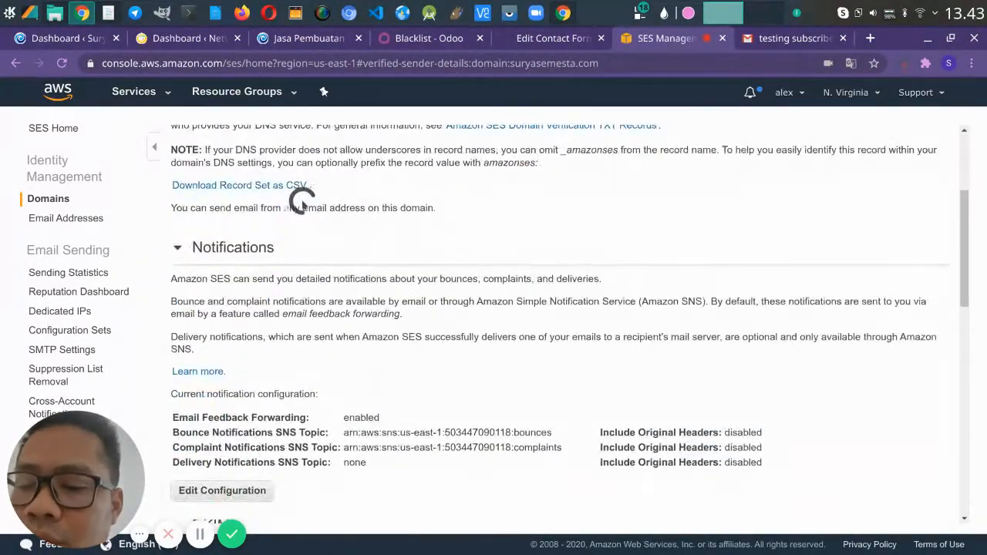
{"action": "scroll", "coordinate": [253, 187], "scroll_direction": "up", "scroll_amount": 3}
{"action": "scroll", "coordinate": [300, 232], "scroll_direction": "down", "scroll_amount": 5}
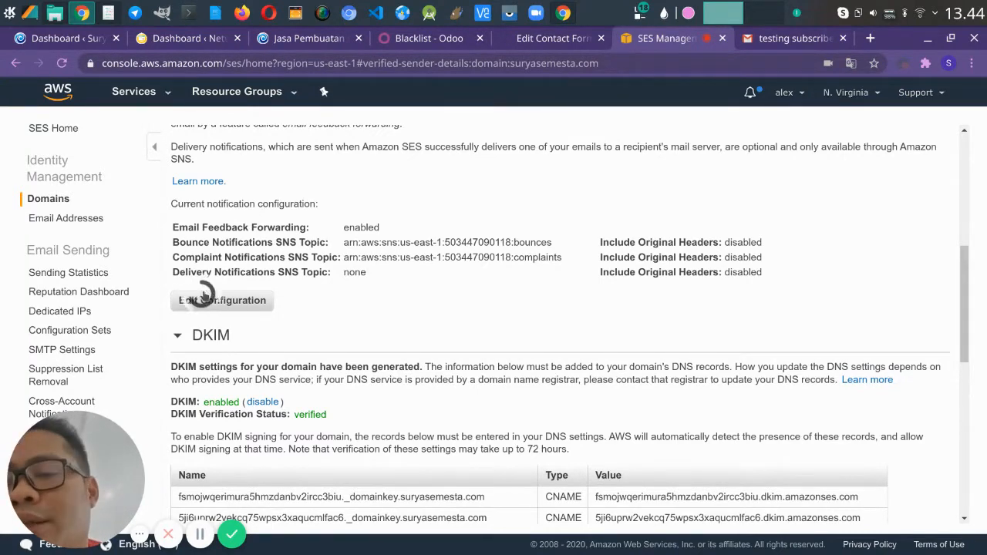
Review the domain's DKIM records and MAIL FROM configuration, and go back up to its Verification section.
{"action": "scroll", "coordinate": [362, 218], "scroll_direction": "down", "scroll_amount": 1}
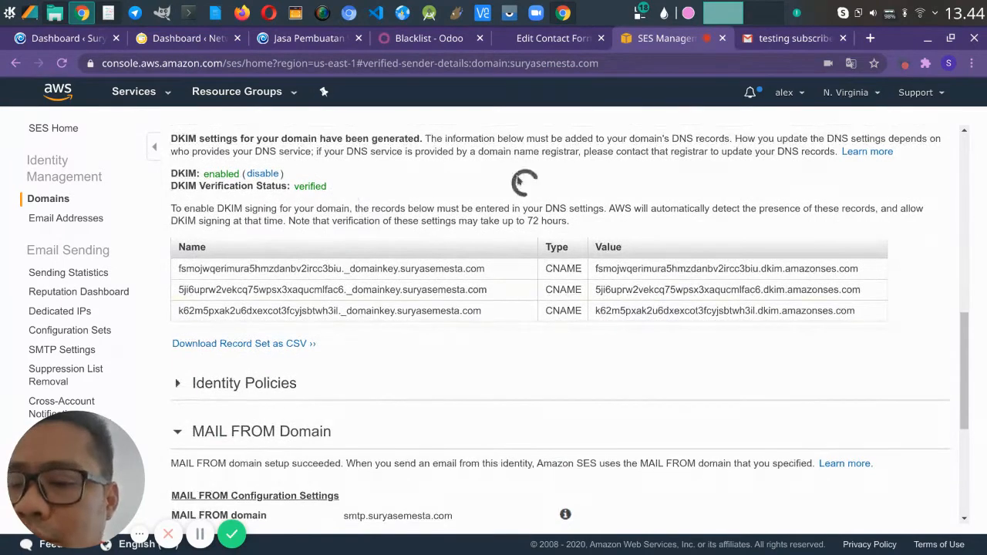
{"action": "scroll", "coordinate": [296, 257], "scroll_direction": "down", "scroll_amount": 2}
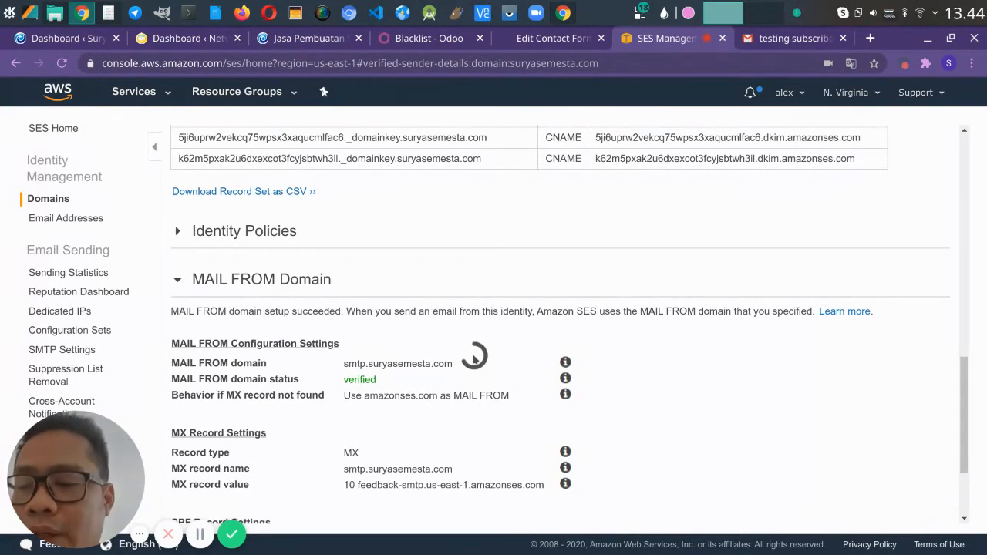
{"action": "scroll", "coordinate": [473, 356], "scroll_direction": "up", "scroll_amount": 5}
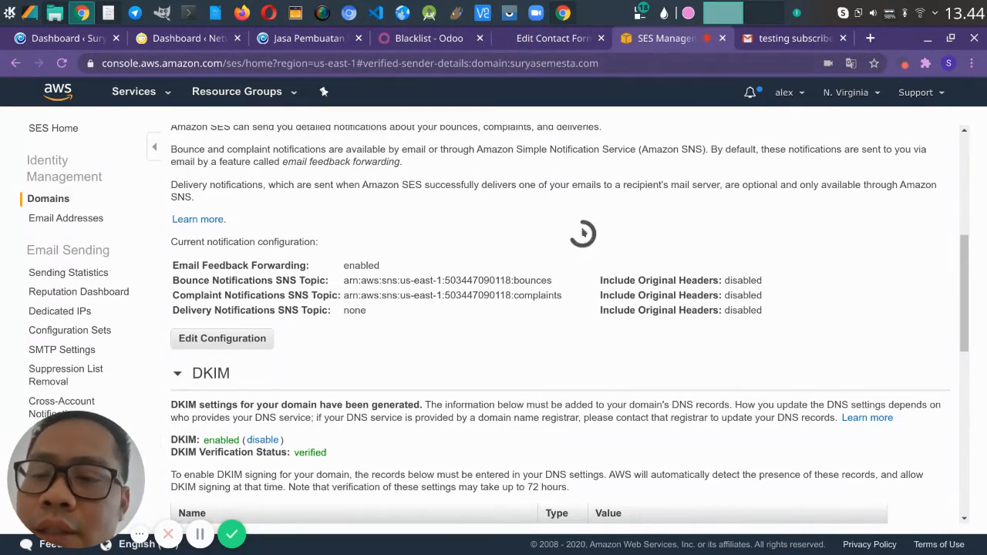
{"action": "scroll", "coordinate": [574, 206], "scroll_direction": "up", "scroll_amount": 1}
{"action": "scroll", "coordinate": [574, 207], "scroll_direction": "up", "scroll_amount": 4}
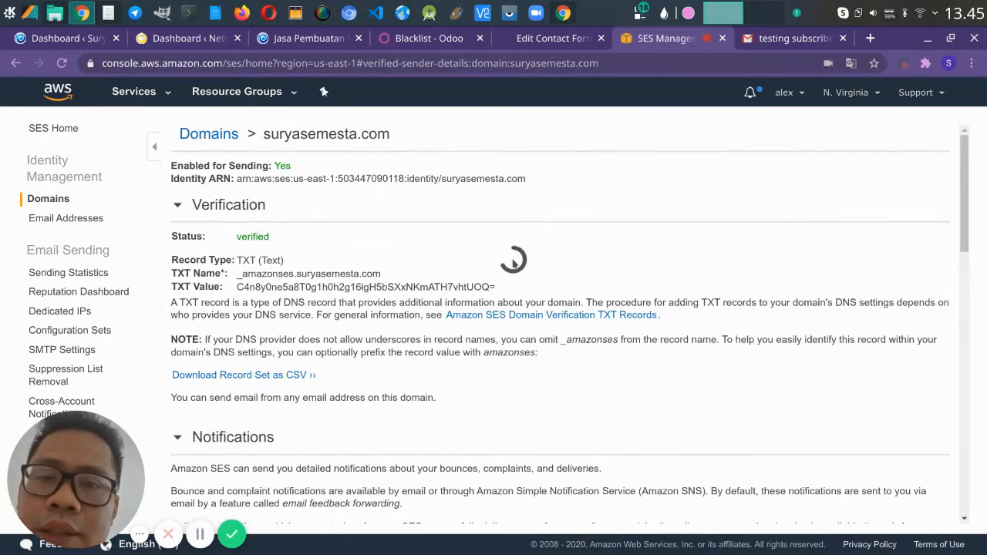
Switch to the WordPress contact form editor and review the mail template's recipient, sender, subject and reply-to header.
{"action": "left_click", "coordinate": [542, 42]}
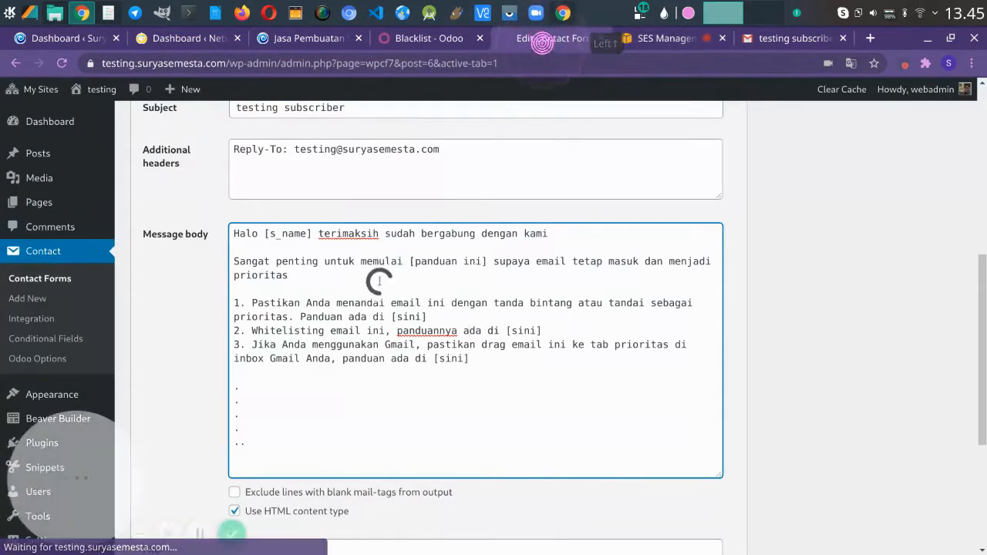
{"action": "scroll", "coordinate": [379, 280], "scroll_direction": "up", "scroll_amount": 7}
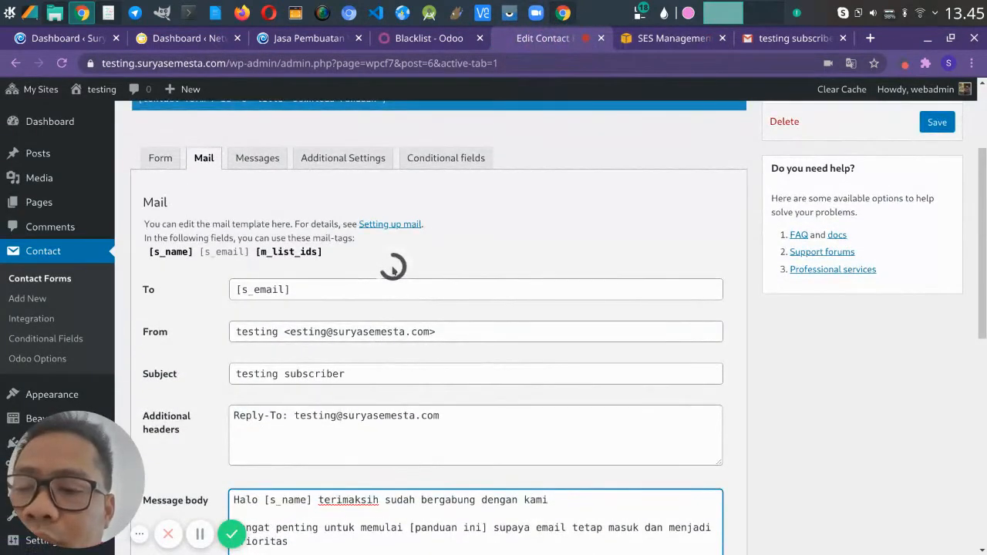
{"action": "scroll", "coordinate": [212, 323], "scroll_direction": "down", "scroll_amount": 3}
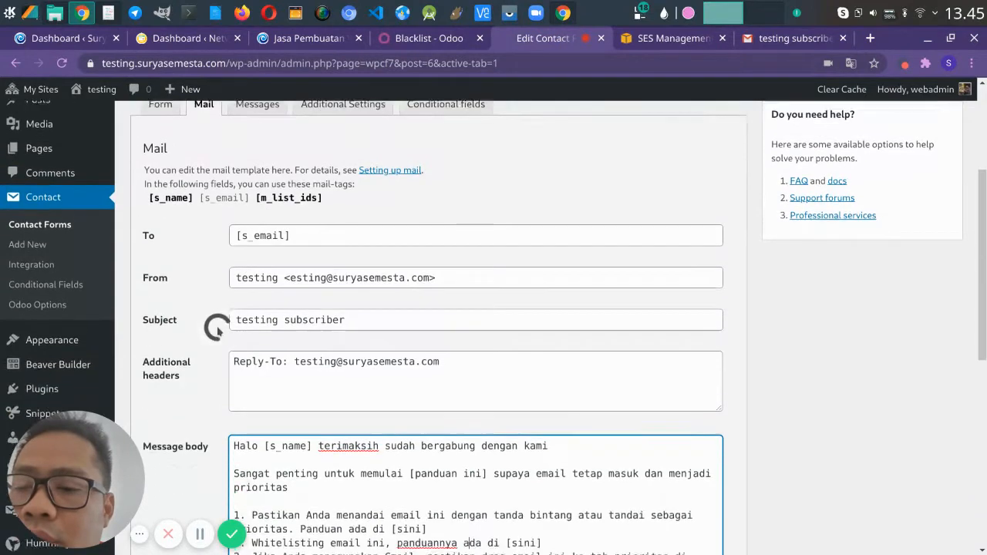
{"action": "scroll", "coordinate": [403, 249], "scroll_direction": "up", "scroll_amount": 4}
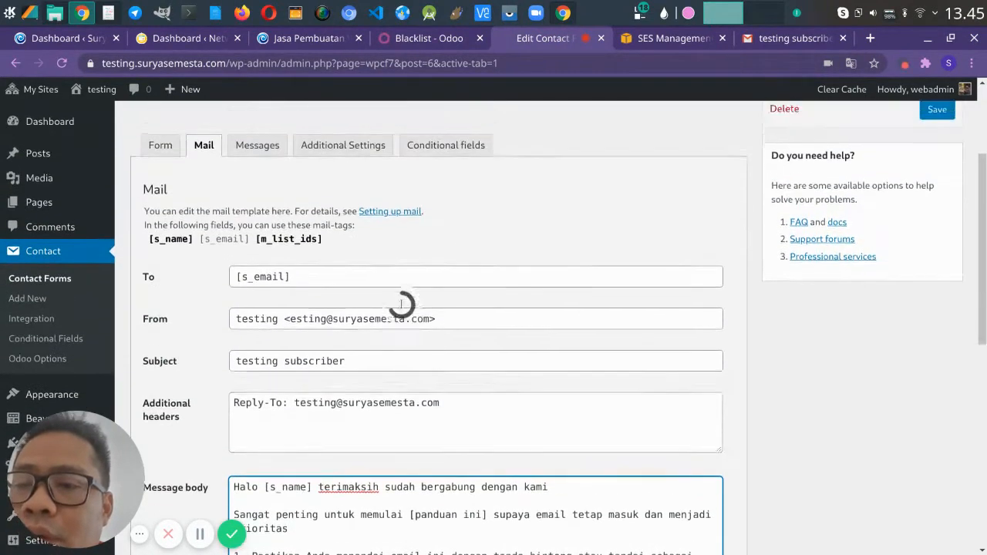
Open the list of all WordPress pages in a new tab and view the published Subscriber page.
{"action": "mouse_move", "coordinate": [46, 202]}
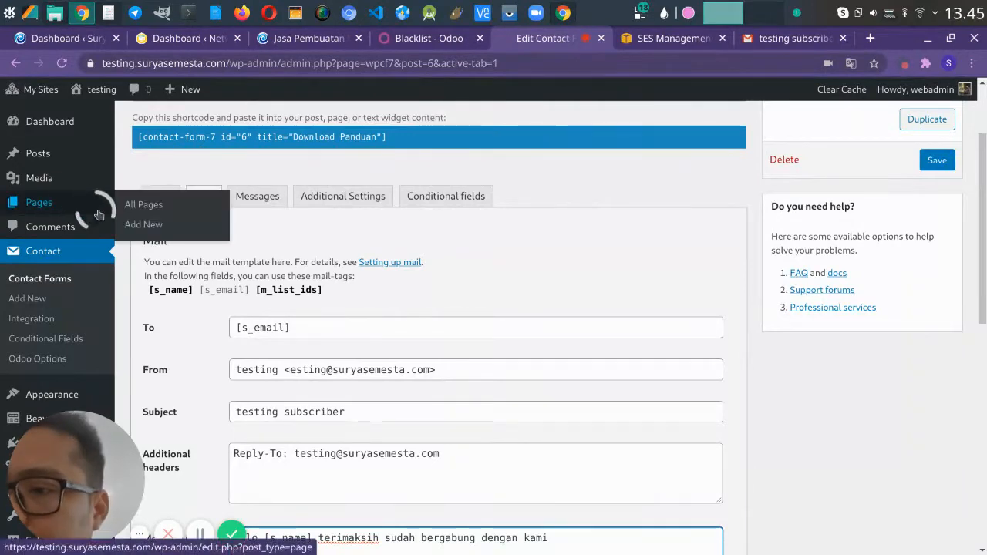
{"action": "right_click", "coordinate": [144, 208]}
{"action": "left_click", "coordinate": [165, 214]}
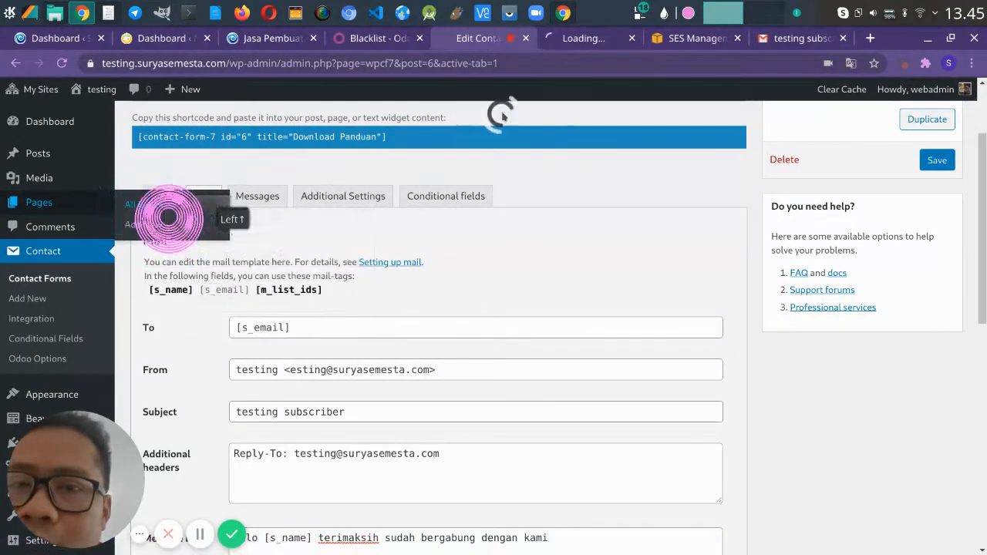
{"action": "left_click", "coordinate": [563, 42]}
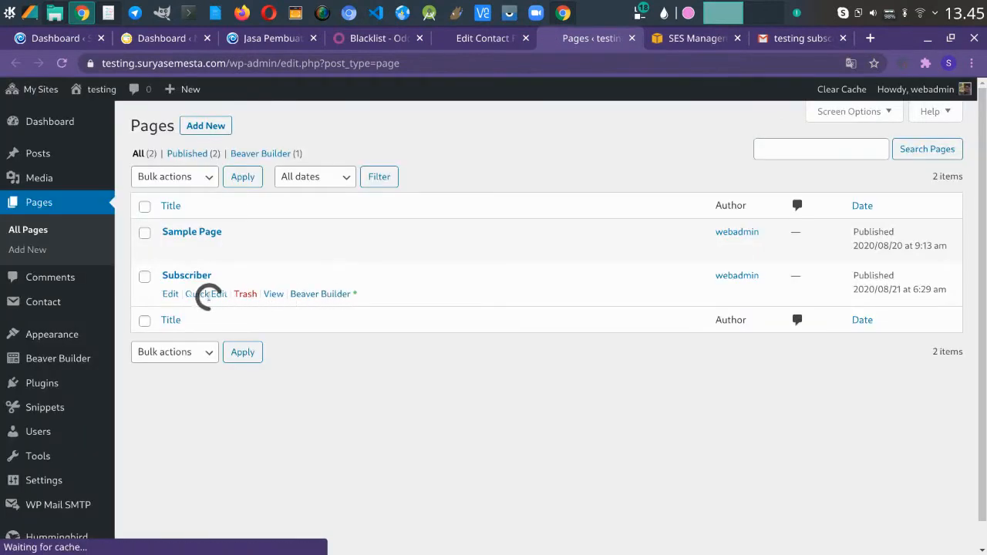
{"action": "left_click", "coordinate": [275, 294]}
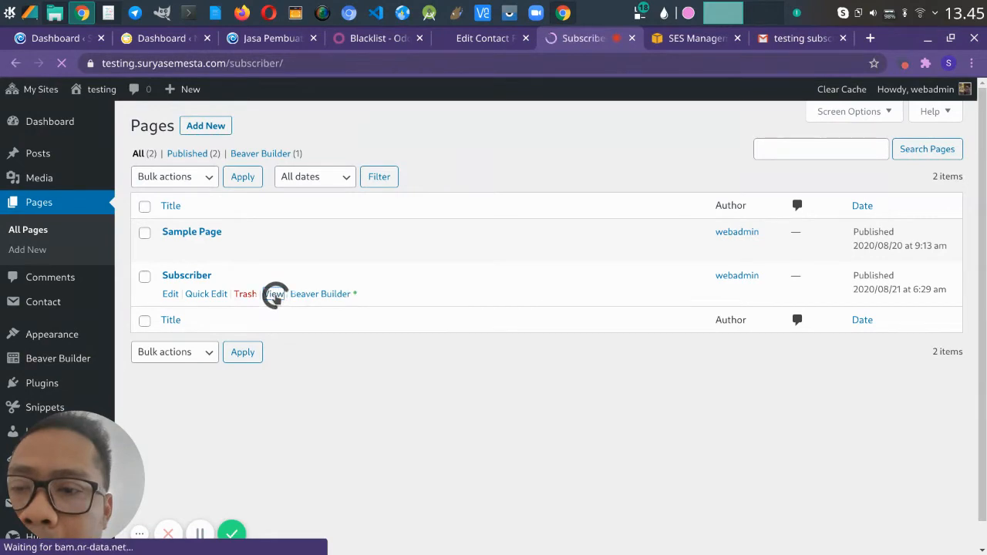
Examine the ebook download form on the Subscriber page and place the cursor in its Nama field.
{"action": "scroll", "coordinate": [355, 274], "scroll_direction": "down", "scroll_amount": 4}
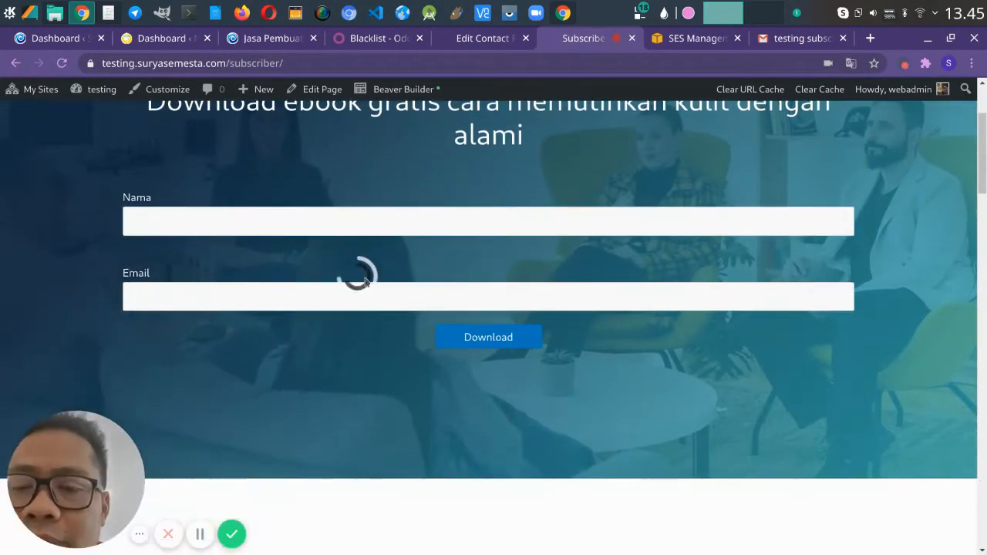
{"action": "scroll", "coordinate": [570, 276], "scroll_direction": "up", "scroll_amount": 4}
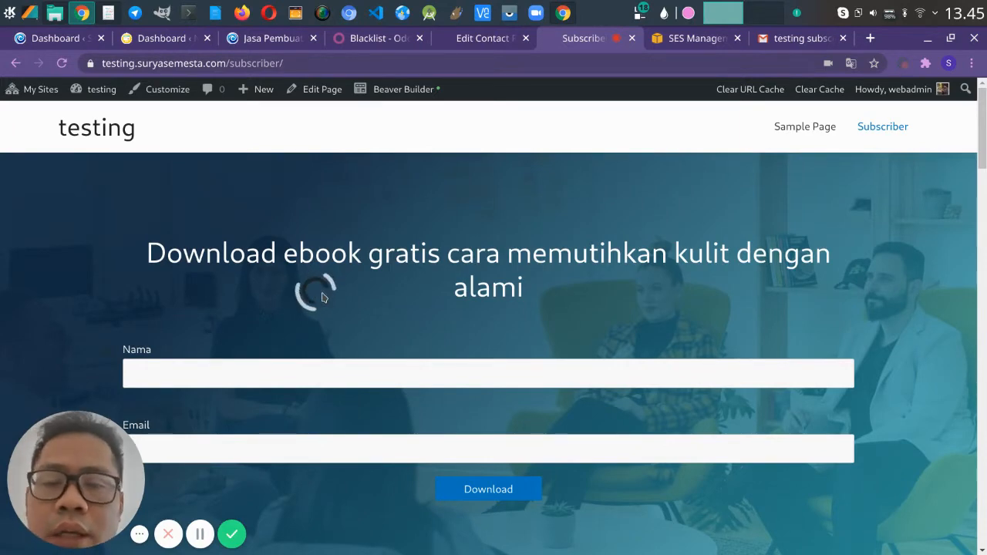
{"action": "scroll", "coordinate": [634, 295], "scroll_direction": "down", "scroll_amount": 2}
{"action": "scroll", "coordinate": [628, 286], "scroll_direction": "up", "scroll_amount": 1}
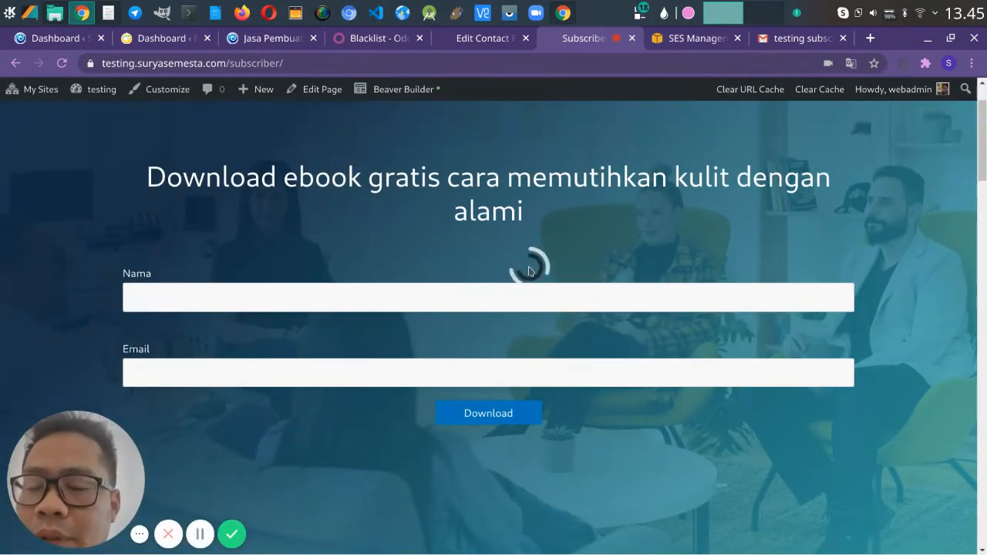
{"action": "scroll", "coordinate": [539, 227], "scroll_direction": "up", "scroll_amount": 1}
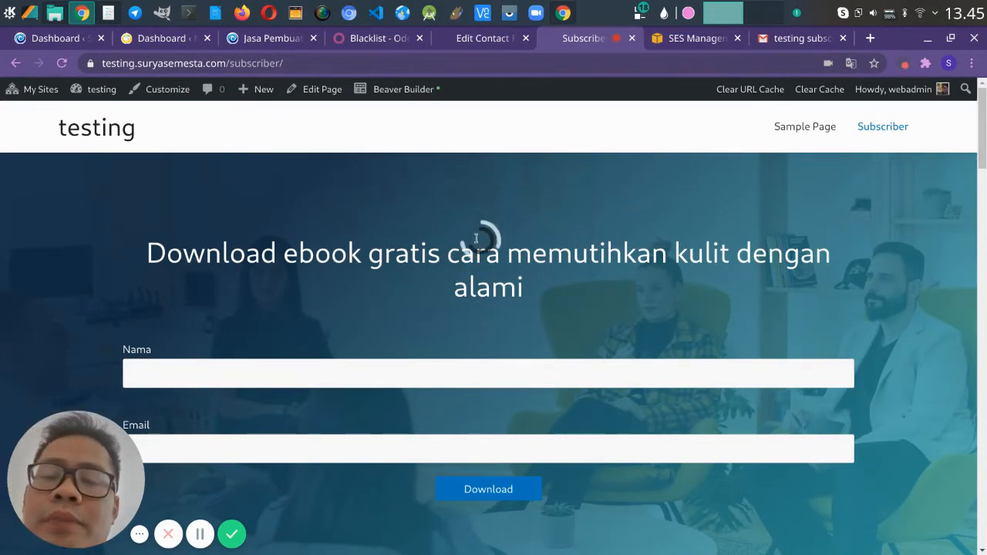
{"action": "scroll", "coordinate": [378, 302], "scroll_direction": "down", "scroll_amount": 3}
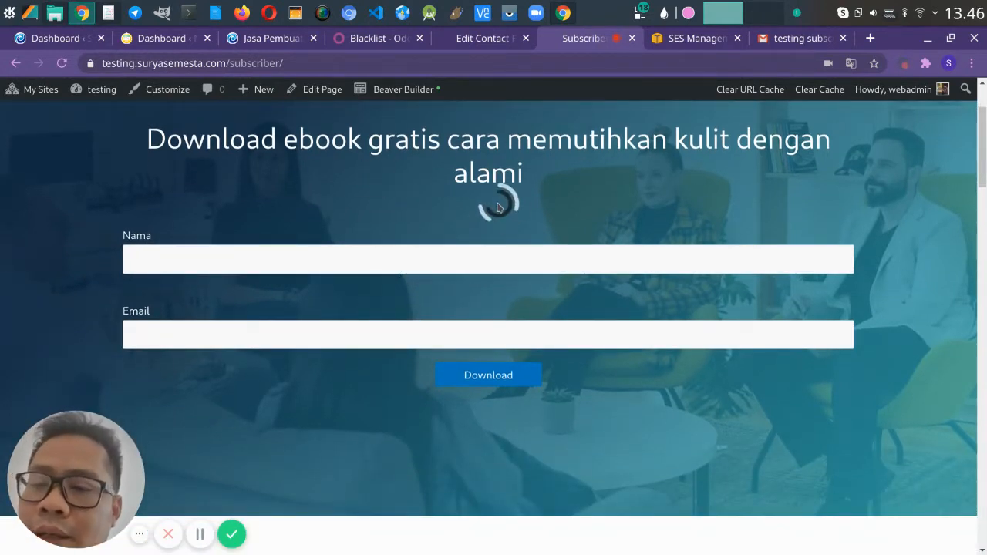
{"action": "left_click", "coordinate": [480, 260]}
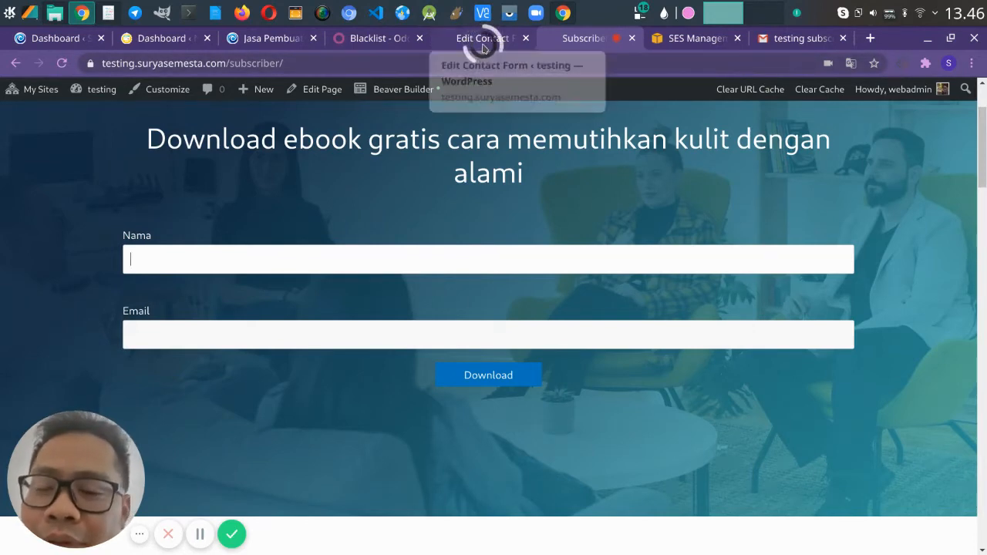
Return to the "Download Panduan" contact form editor and look over its mail fields and message body.
{"action": "left_click", "coordinate": [481, 37]}
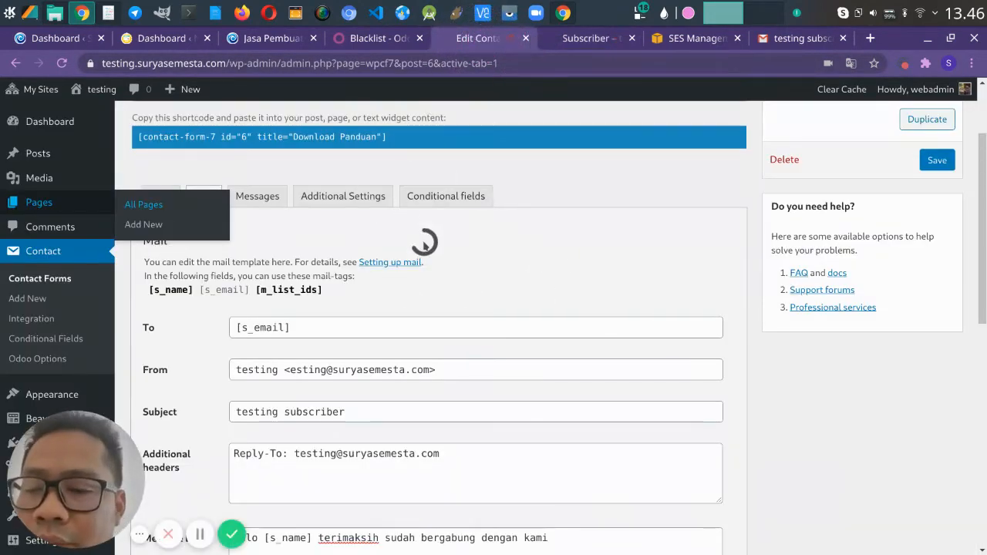
{"action": "scroll", "coordinate": [417, 241], "scroll_direction": "down", "scroll_amount": 5}
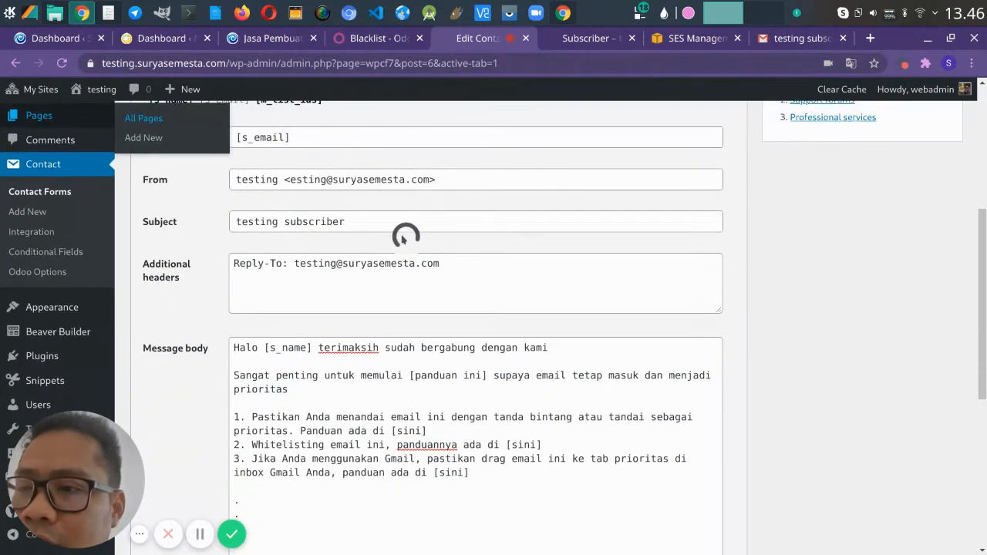
{"action": "left_click", "coordinate": [185, 297]}
{"action": "scroll", "coordinate": [193, 300], "scroll_direction": "down", "scroll_amount": 1}
{"action": "scroll", "coordinate": [734, 320], "scroll_direction": "down", "scroll_amount": 2}
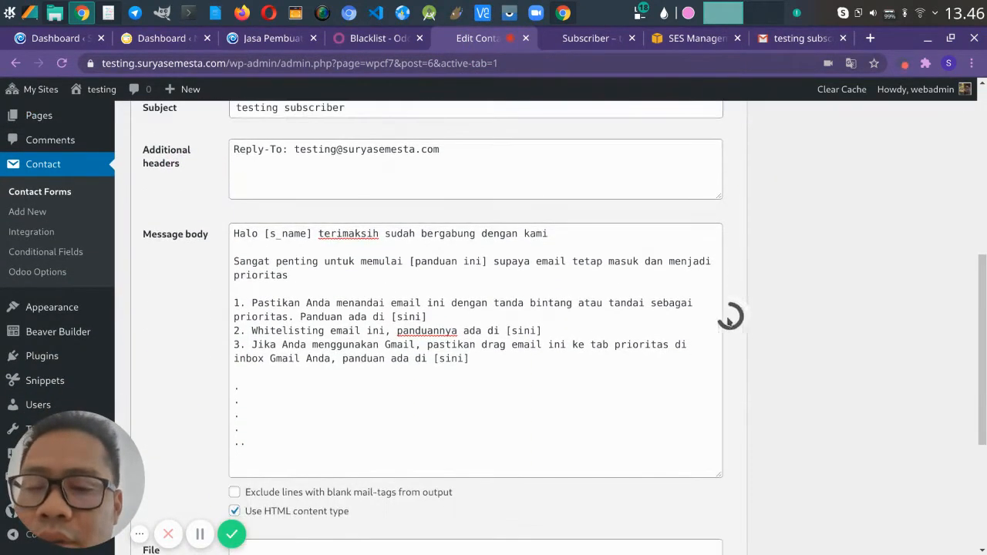
{"action": "scroll", "coordinate": [642, 290], "scroll_direction": "up", "scroll_amount": 10}
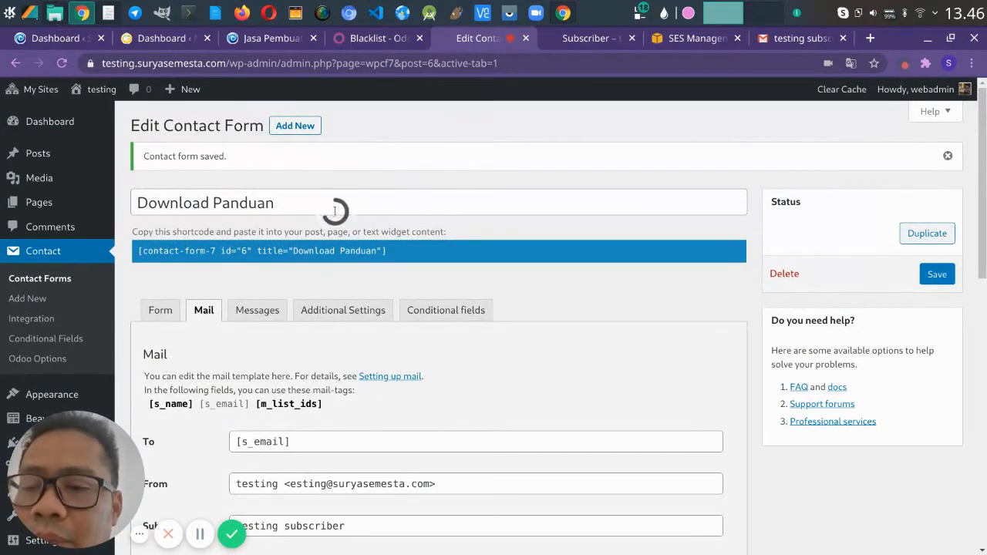
{"action": "scroll", "coordinate": [337, 202], "scroll_direction": "down", "scroll_amount": 2}
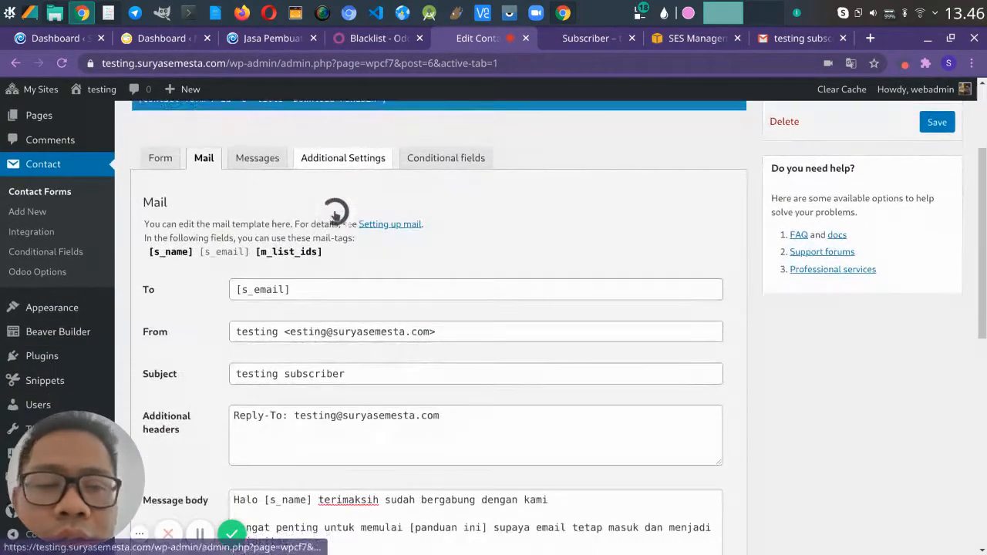
Check the Subscriber page once more, then highlight the star-or-priority instruction in item 1 of the contact form's message body.
{"action": "left_click", "coordinate": [580, 38]}
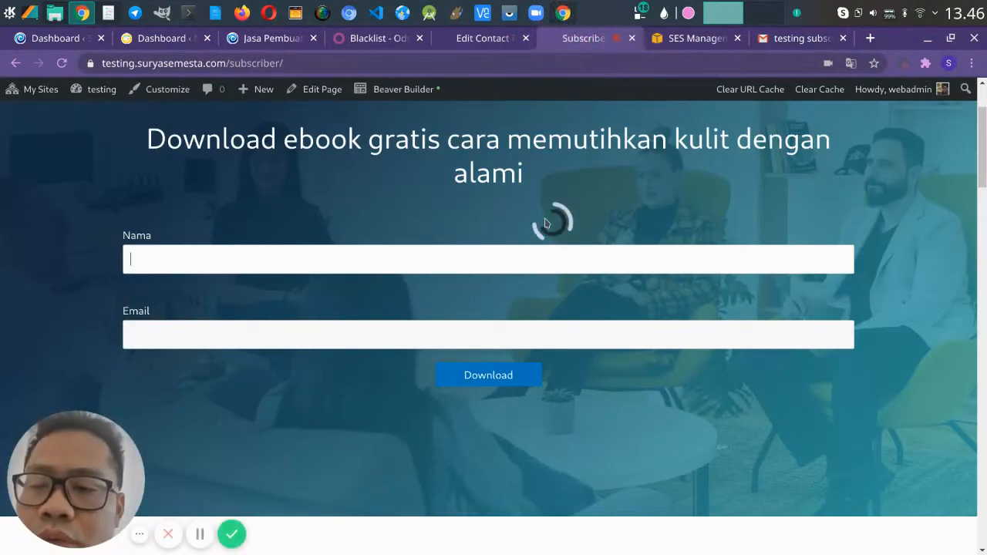
{"action": "left_click", "coordinate": [484, 39]}
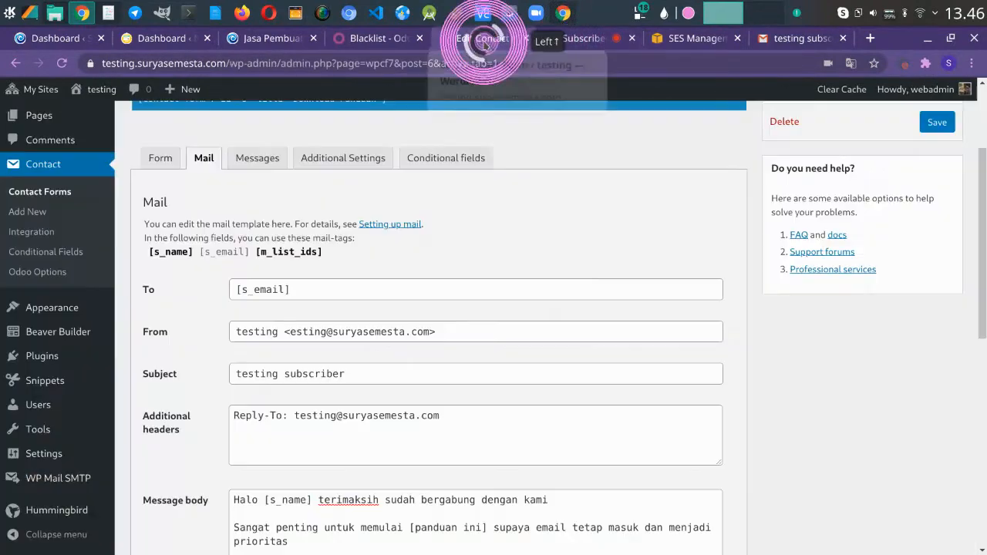
{"action": "scroll", "coordinate": [501, 218], "scroll_direction": "down", "scroll_amount": 3}
{"action": "scroll", "coordinate": [501, 220], "scroll_direction": "down", "scroll_amount": 1}
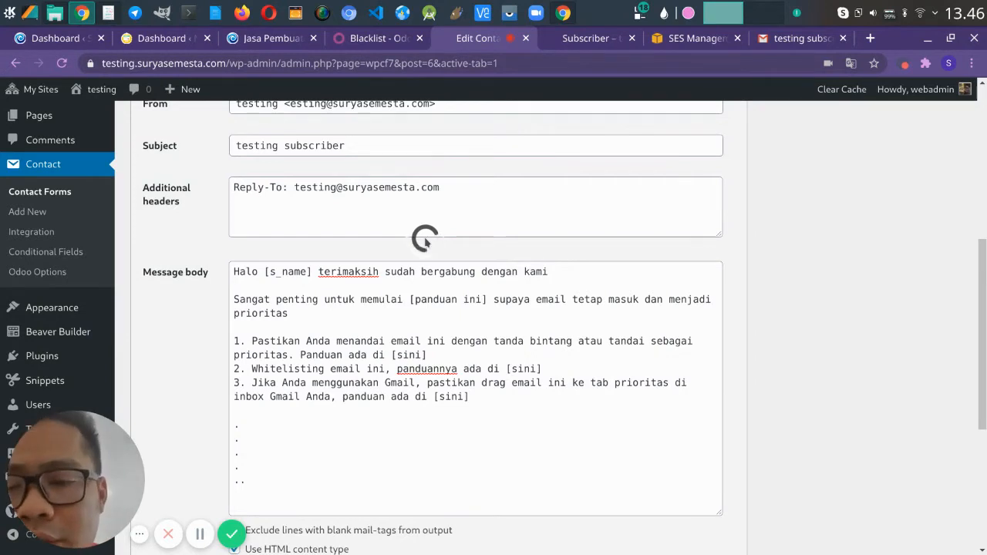
{"action": "scroll", "coordinate": [424, 239], "scroll_direction": "down", "scroll_amount": 1}
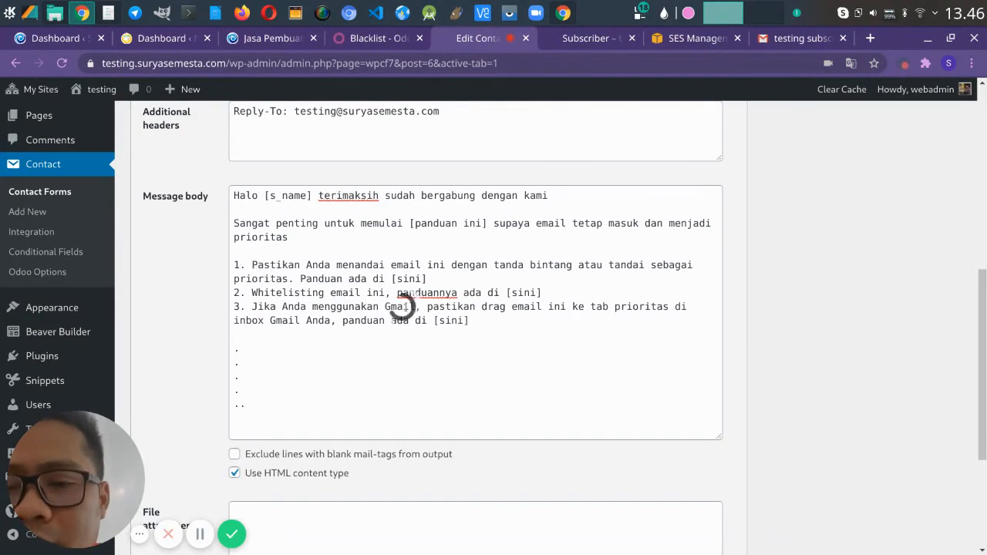
{"action": "left_click_drag", "start_coordinate": [492, 265], "coordinate": [428, 278]}
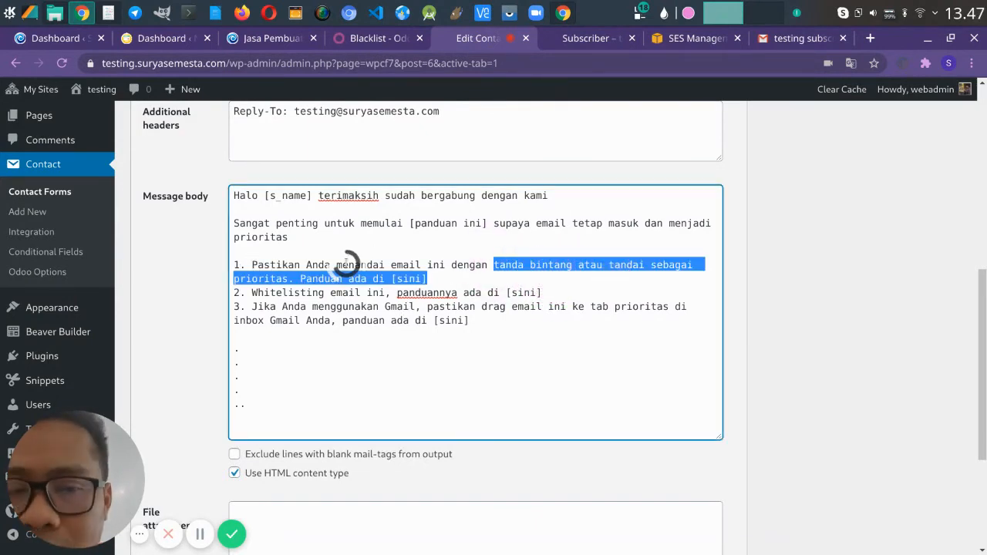
Switch to the "testing subscriber" thread in Gmail and show its additional actions, including Bintangi.
{"action": "left_click", "coordinate": [777, 44]}
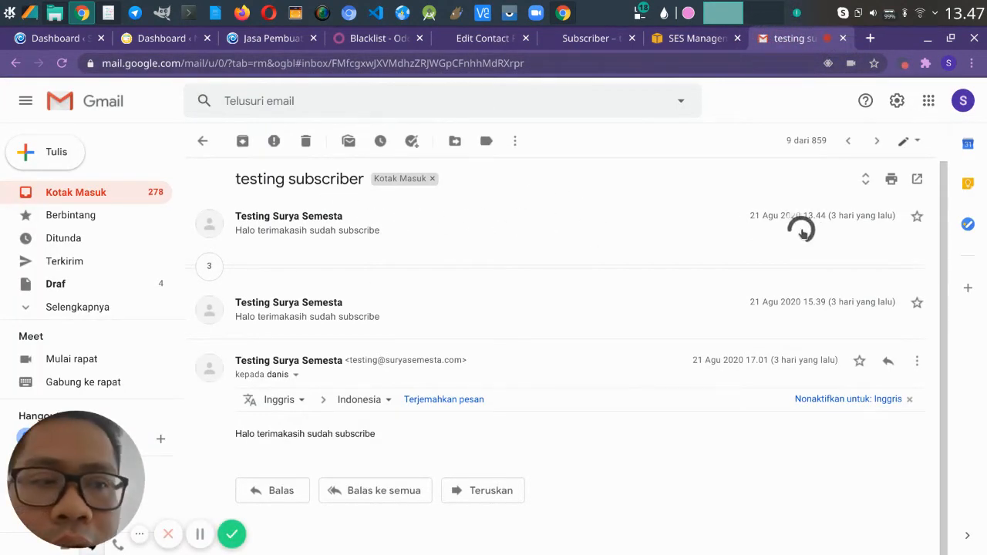
{"action": "left_click", "coordinate": [515, 140]}
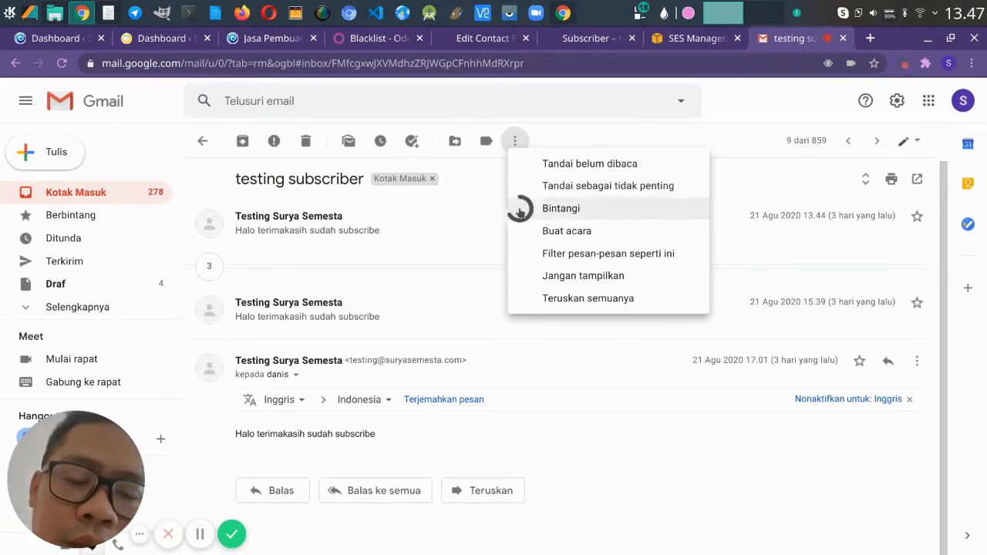
Return to the contact form's message body and highlight the [sini] placeholder at the end of item 1.
{"action": "left_click", "coordinate": [576, 45]}
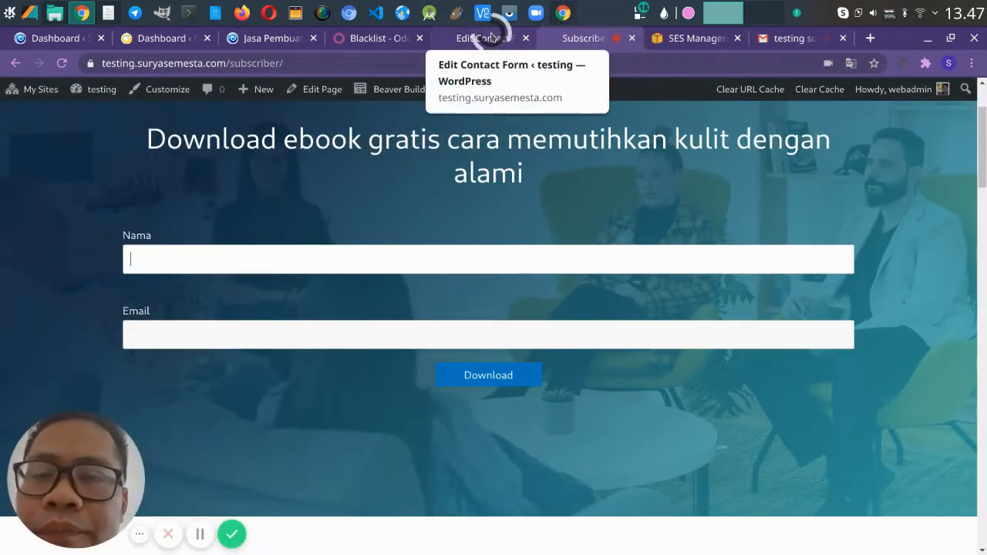
{"action": "left_click", "coordinate": [491, 39]}
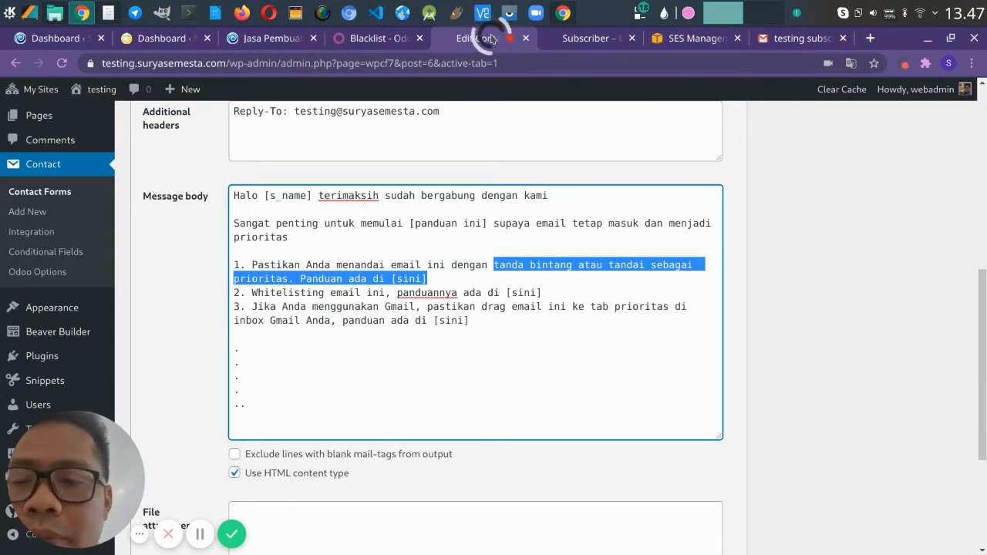
{"action": "left_click", "coordinate": [362, 299]}
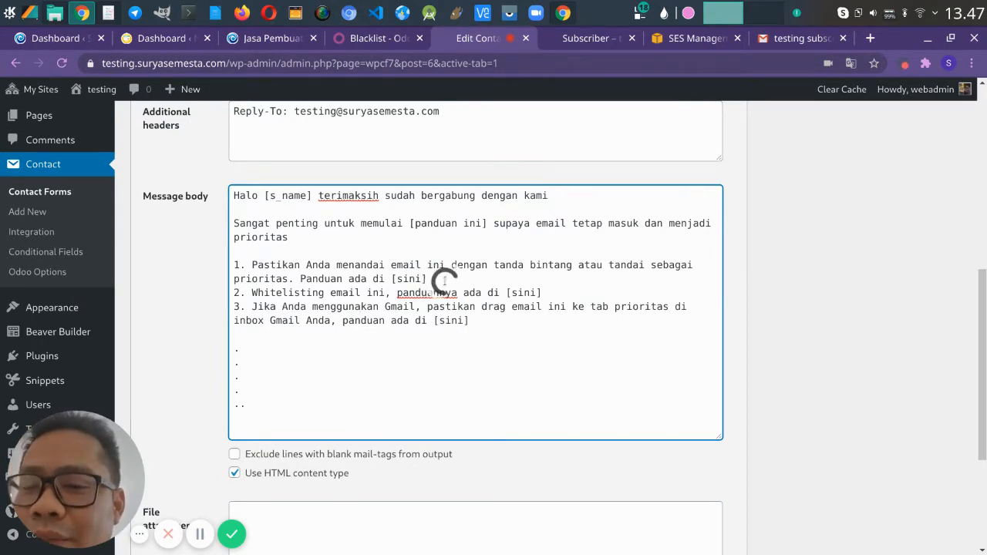
{"action": "left_click", "coordinate": [441, 278]}
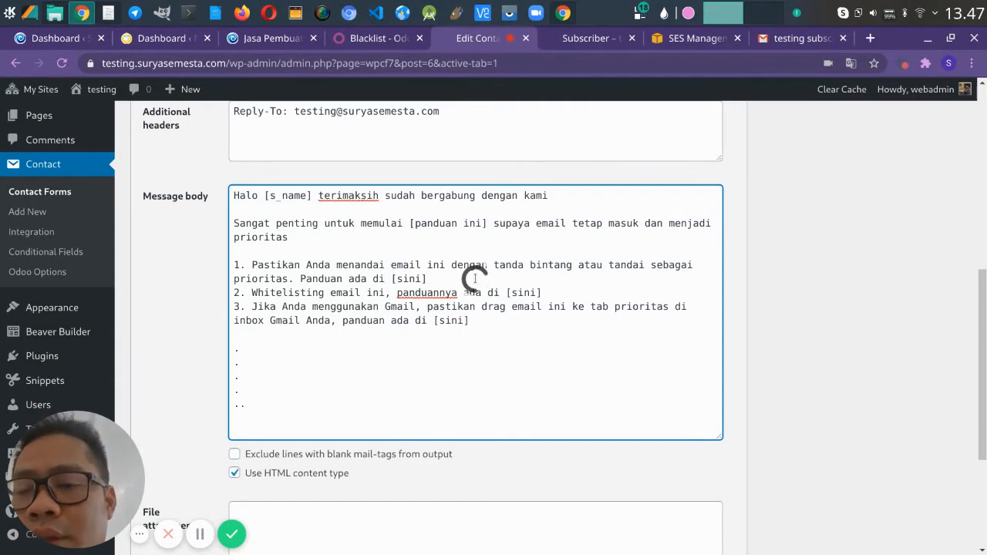
{"action": "left_click_drag", "start_coordinate": [439, 279], "coordinate": [389, 279]}
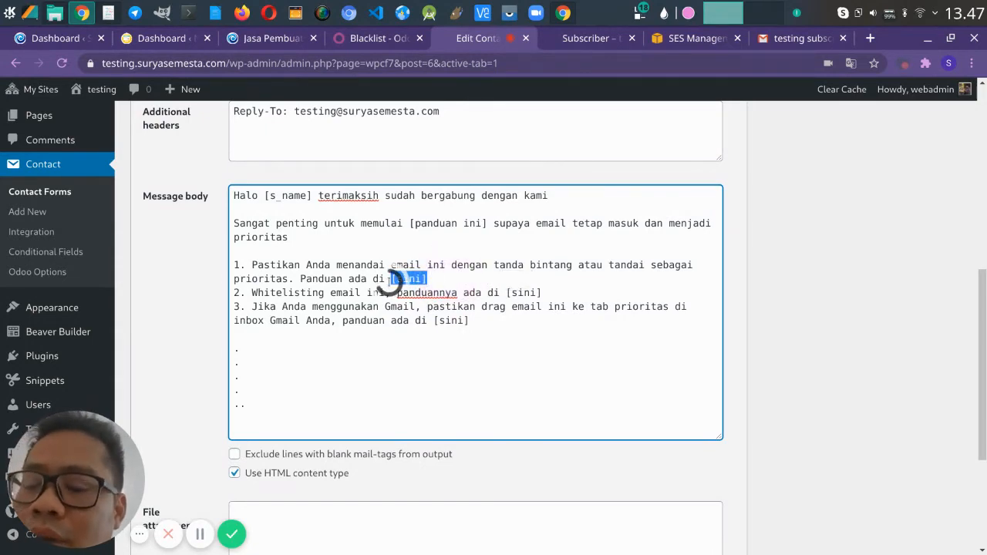
Highlight the [sini] guide placeholder in item 1 of the message body once more and clear the selection.
{"action": "left_click", "coordinate": [389, 282]}
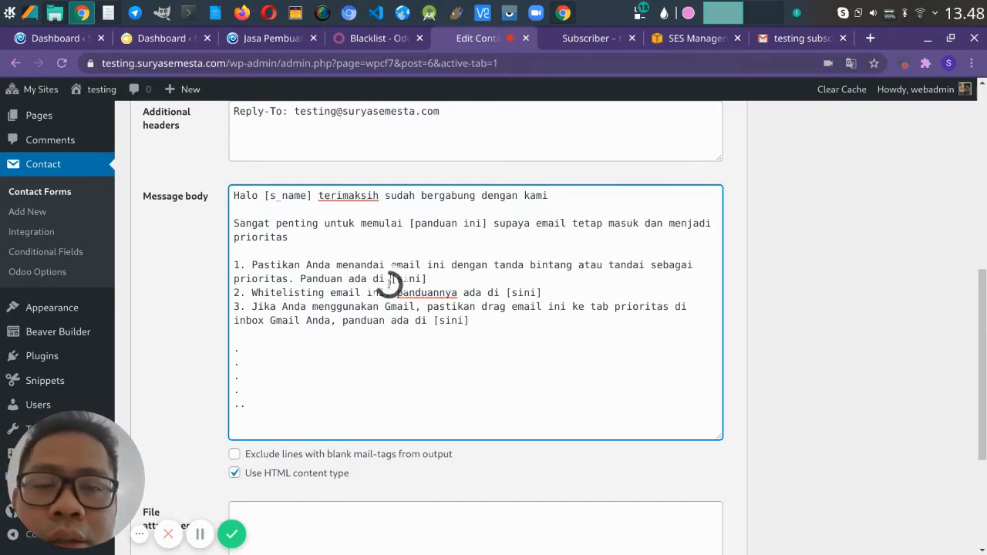
{"action": "left_click", "coordinate": [444, 279]}
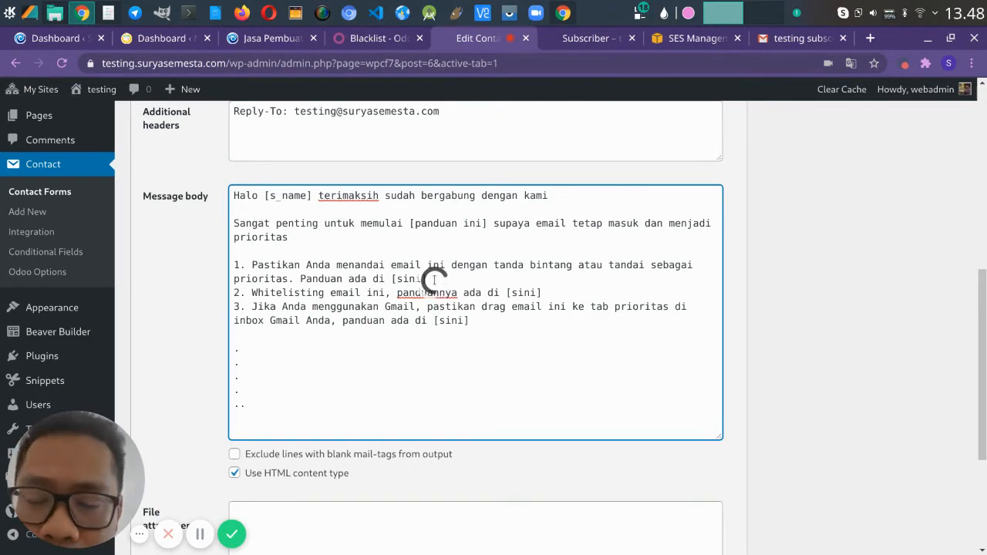
{"action": "left_click_drag", "start_coordinate": [392, 278], "coordinate": [426, 279]}
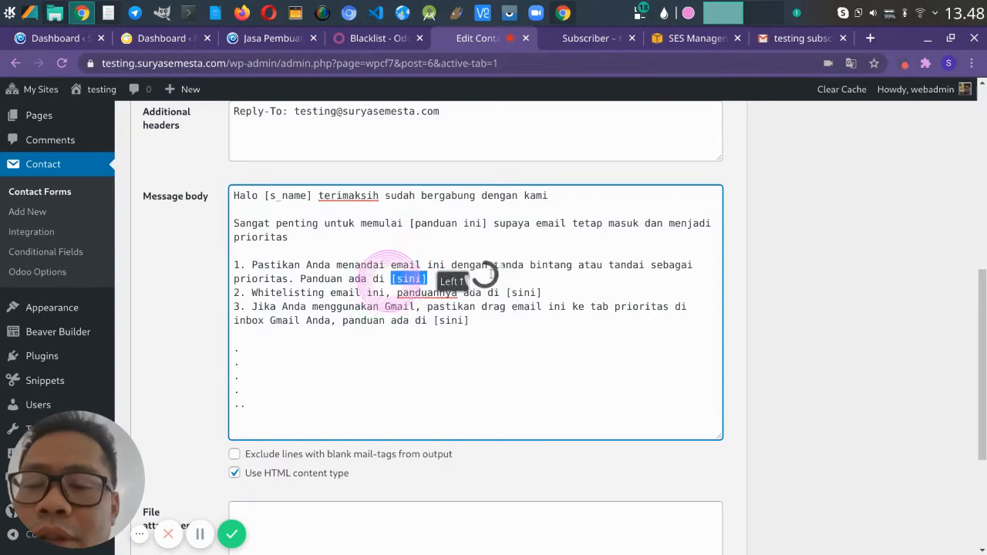
{"action": "left_click", "coordinate": [489, 322]}
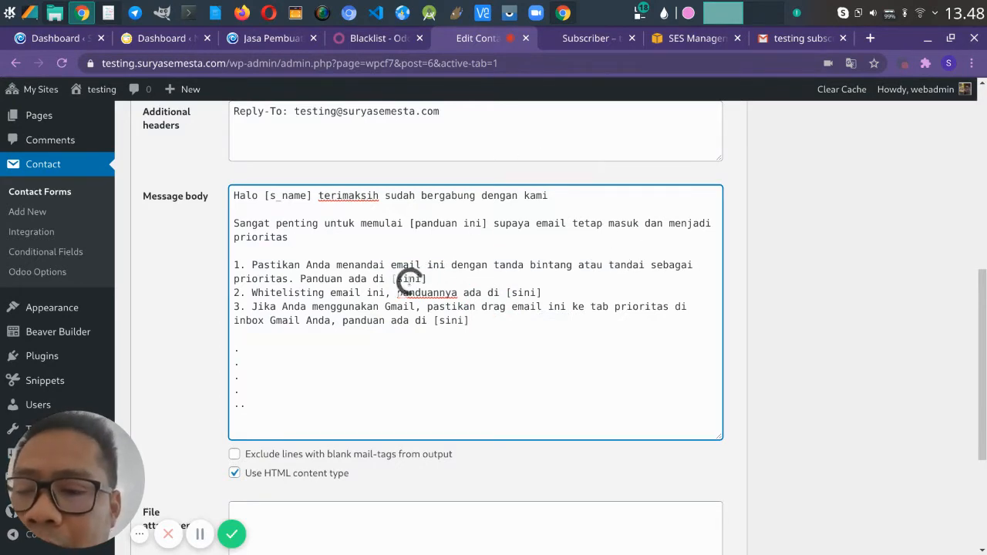
Highlight the word Whitelisting in item 2 of the message body, and items 1 and 2 together as a block.
{"action": "double_click", "coordinate": [308, 293]}
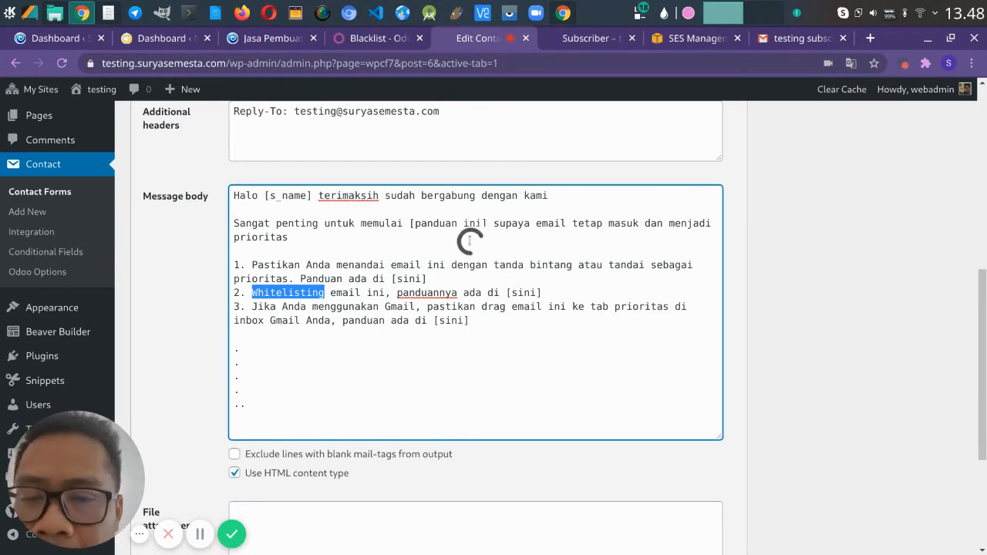
{"action": "left_click", "coordinate": [554, 293]}
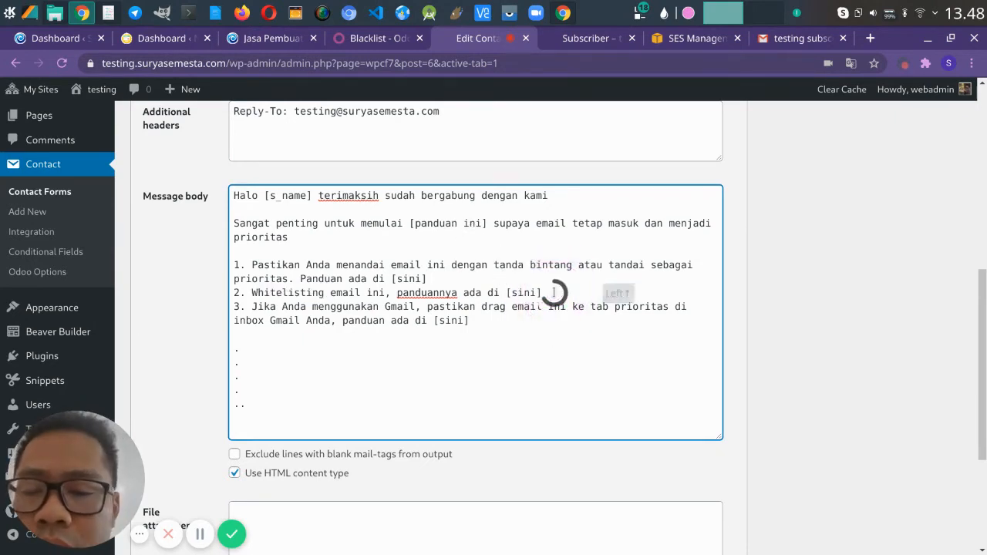
{"action": "left_click_drag", "start_coordinate": [553, 293], "coordinate": [228, 268]}
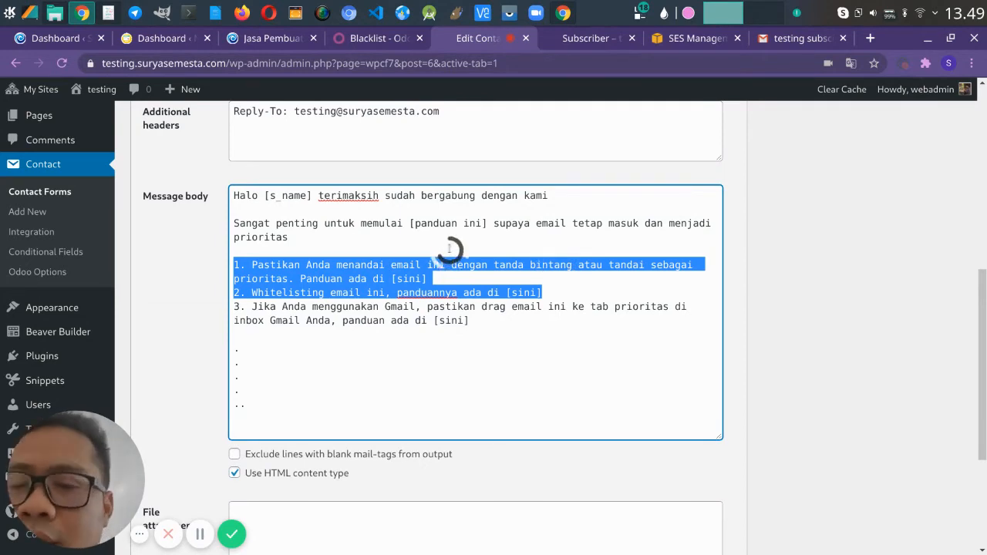
{"action": "left_click", "coordinate": [438, 223]}
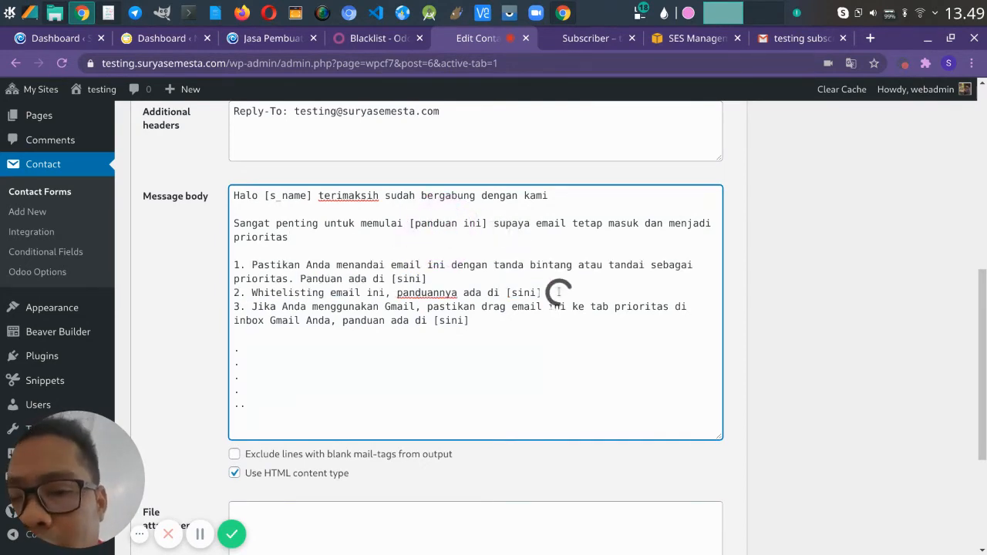
{"action": "left_click_drag", "start_coordinate": [558, 291], "coordinate": [229, 258]}
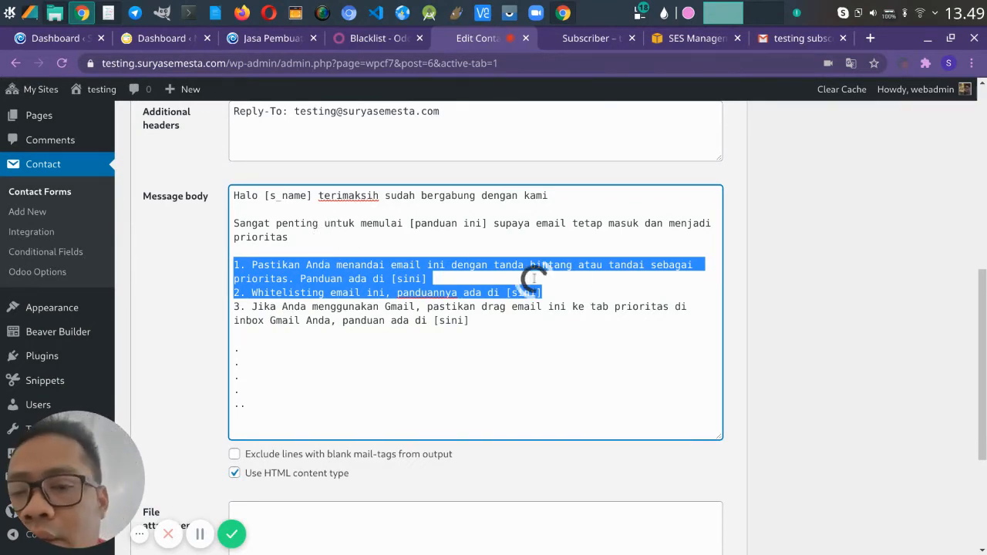
{"action": "left_click", "coordinate": [578, 291]}
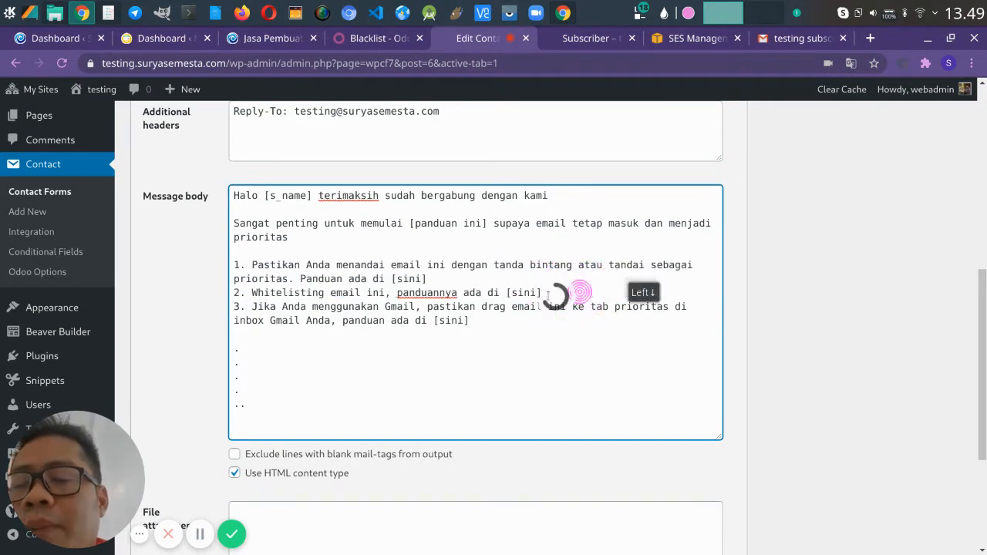
{"action": "left_click_drag", "start_coordinate": [549, 295], "coordinate": [221, 265]}
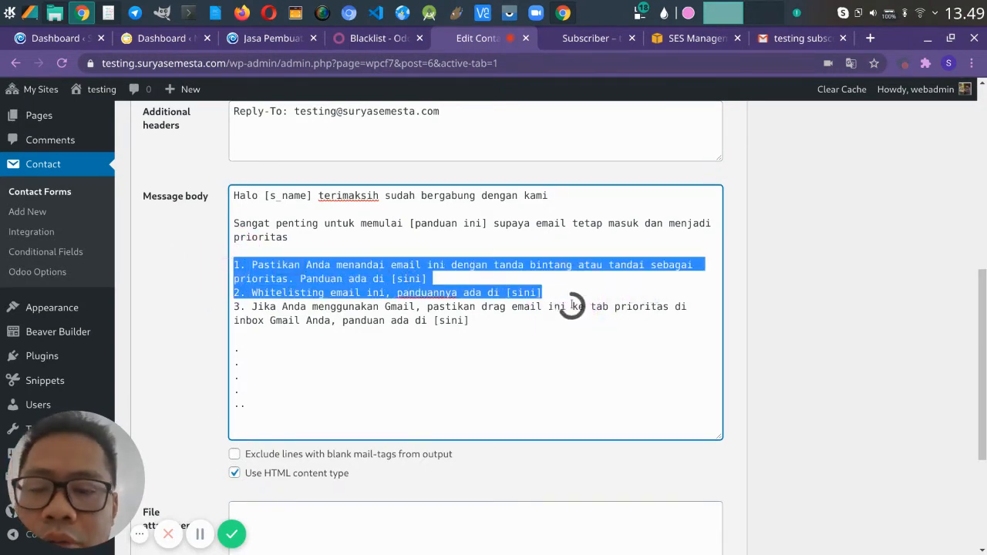
{"action": "left_click", "coordinate": [525, 275]}
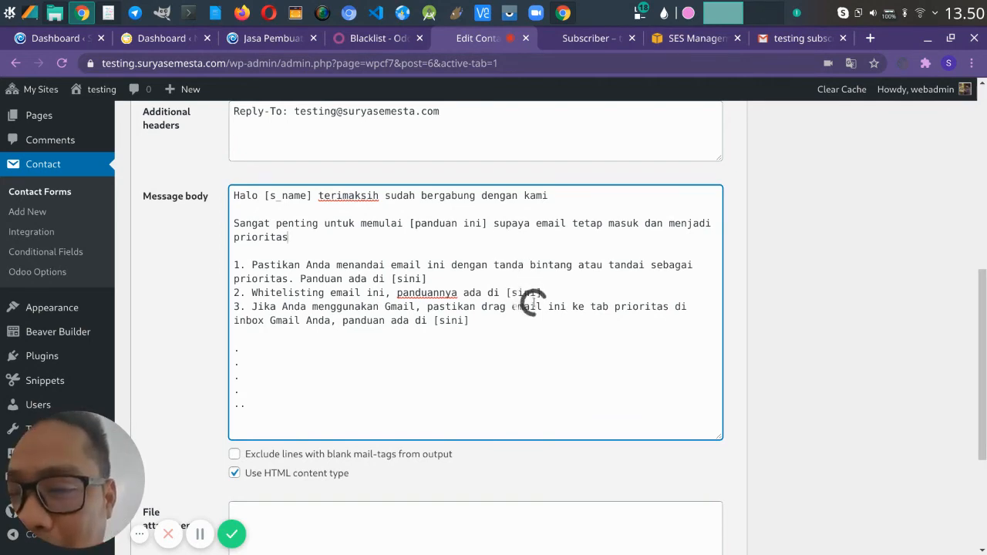
Highlight item 3 of the message body about the Gmail priority tab, and show the Promosi category of the Gmail inbox.
{"action": "left_click_drag", "start_coordinate": [498, 321], "coordinate": [219, 302]}
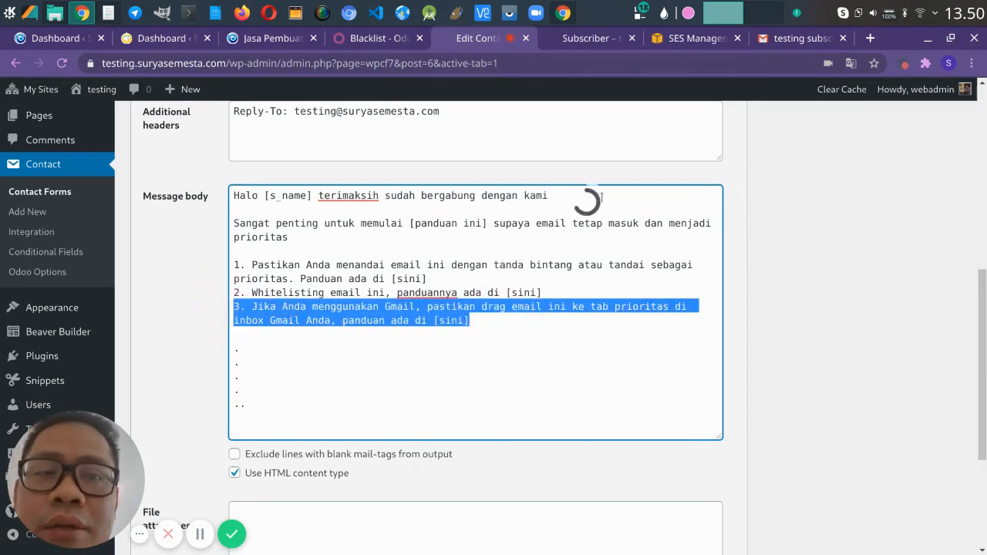
{"action": "left_click", "coordinate": [782, 39]}
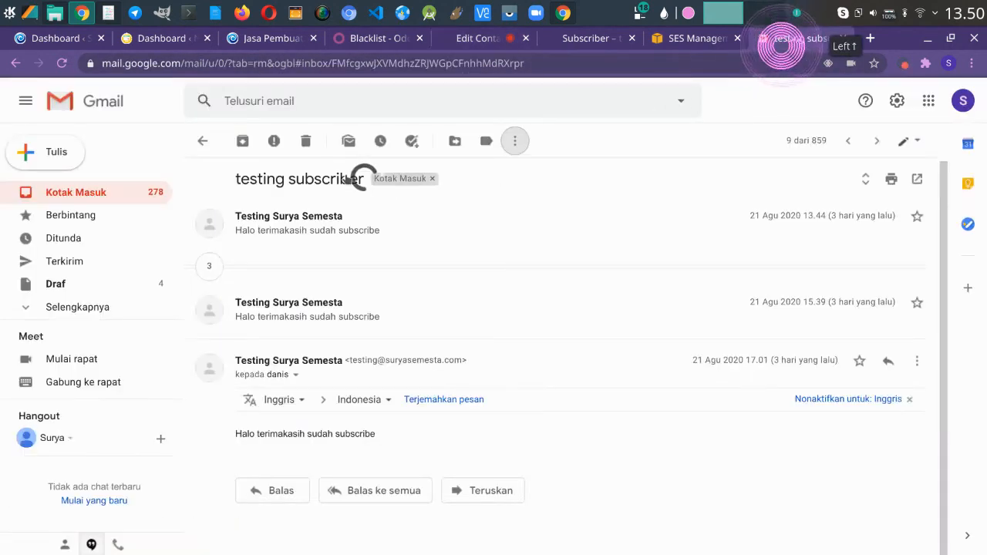
{"action": "left_click", "coordinate": [200, 143]}
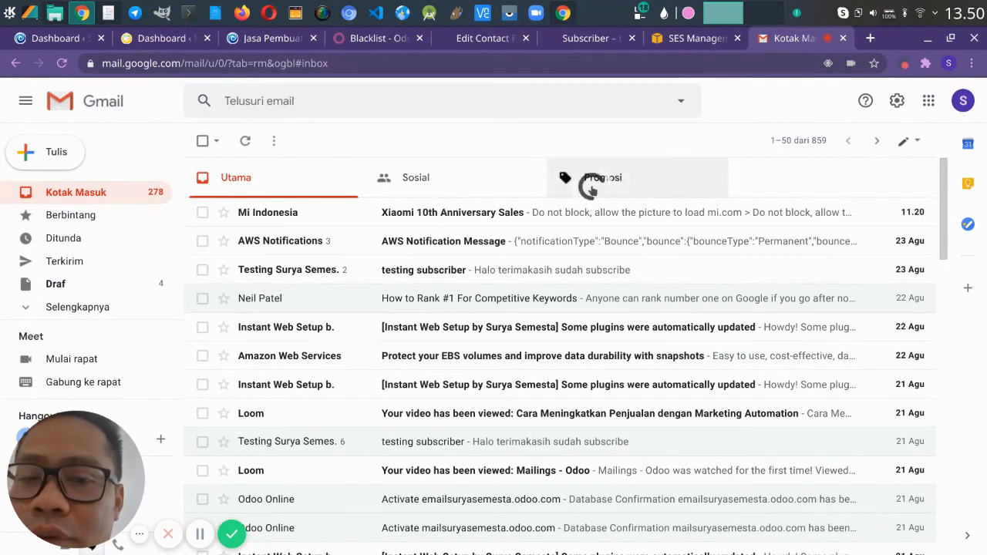
{"action": "left_click", "coordinate": [590, 180]}
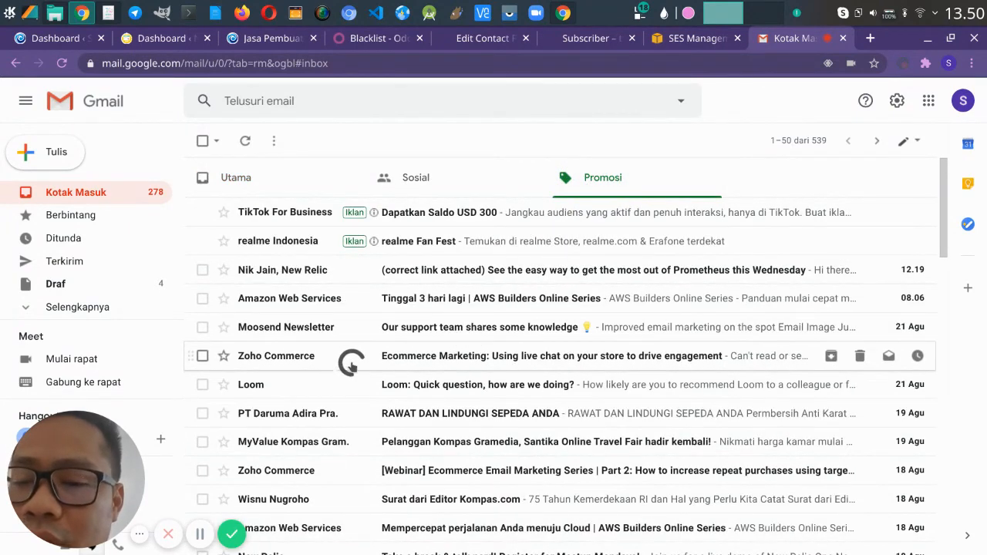
Move the Zoho Commerce email "Ecommerce Marketing: Using live chat on your store to drive engagement" from Promosi to Utama and view the Utama category.
{"action": "left_click_drag", "start_coordinate": [348, 362], "coordinate": [261, 176]}
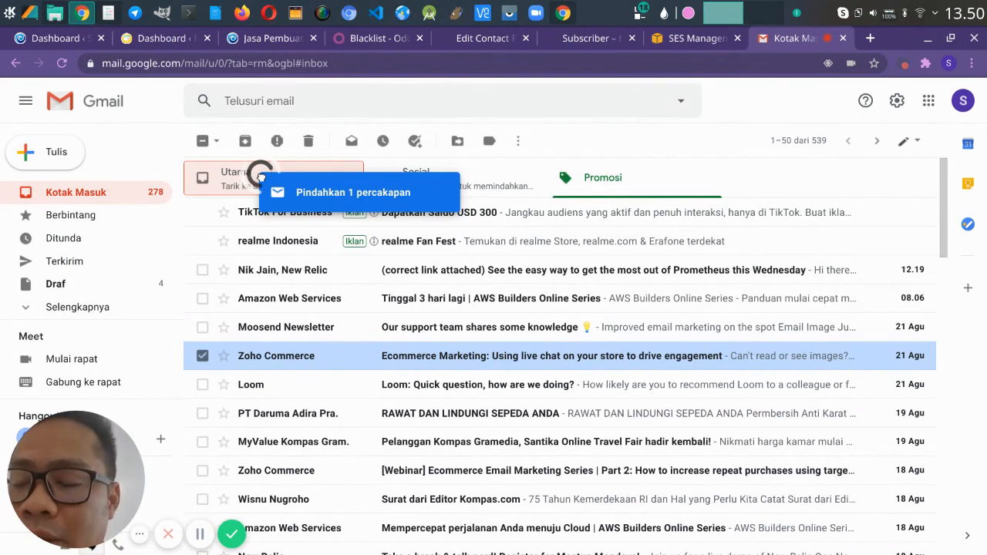
{"action": "left_click_drag", "start_coordinate": [262, 176], "coordinate": [256, 185]}
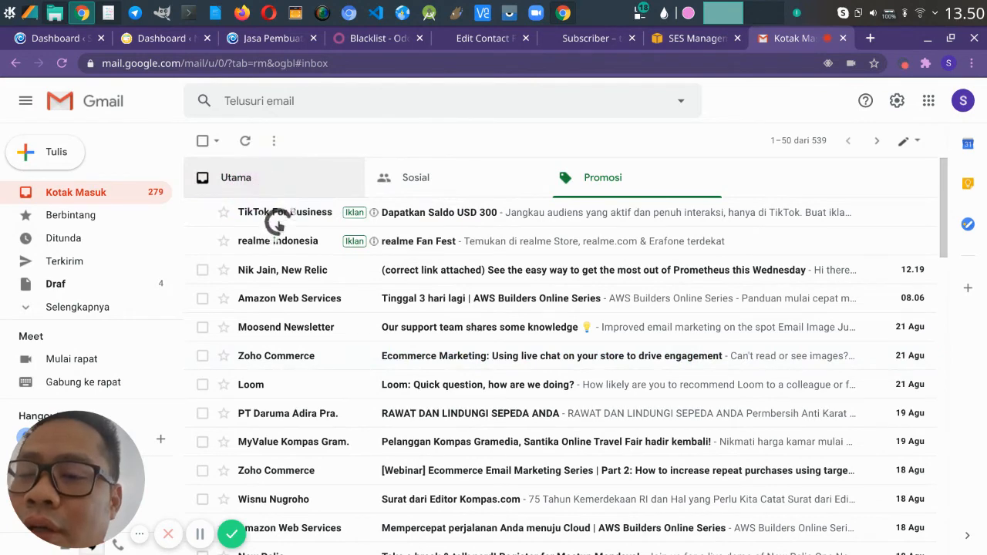
{"action": "left_click", "coordinate": [286, 188]}
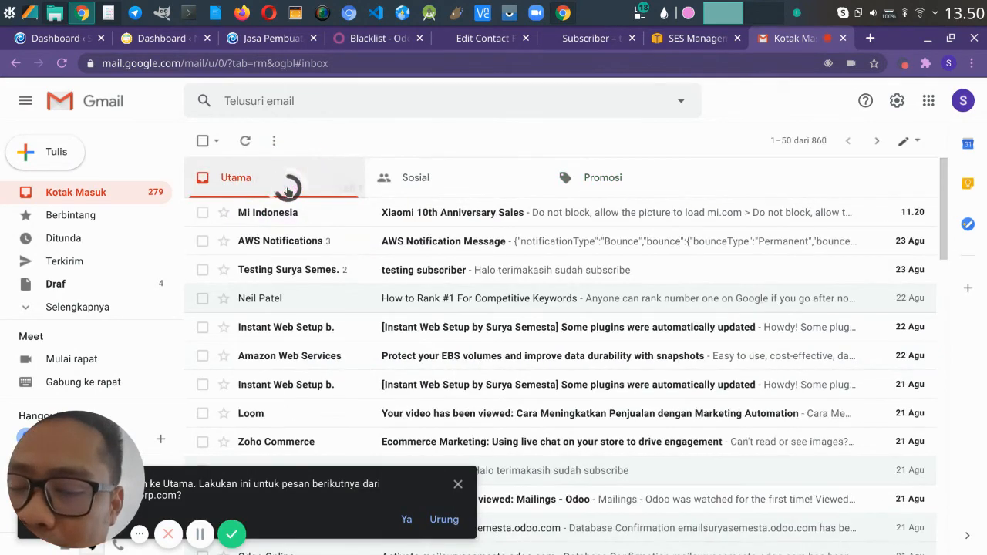
{"action": "left_click_drag", "start_coordinate": [96, 486], "coordinate": [814, 505]}
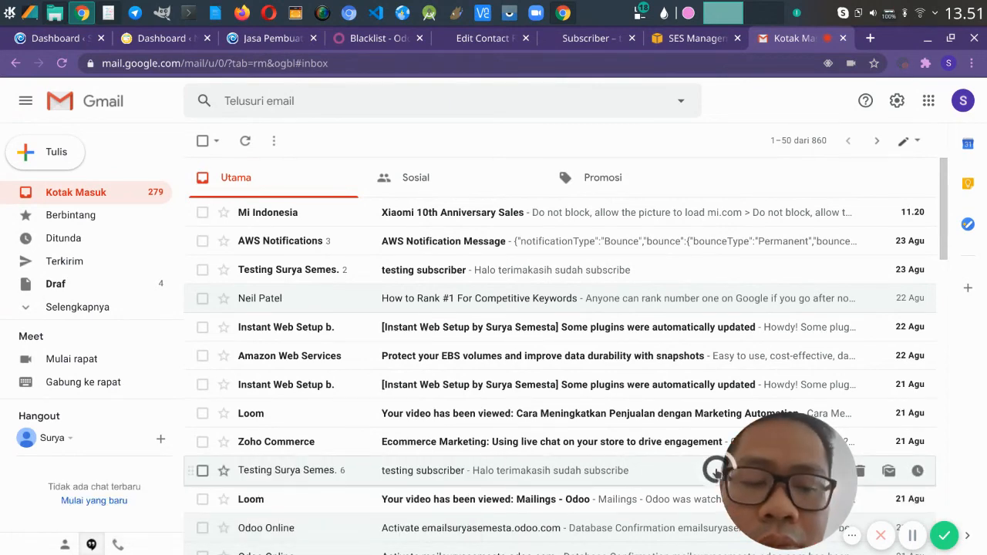
{"action": "left_click_drag", "start_coordinate": [759, 467], "coordinate": [837, 465]}
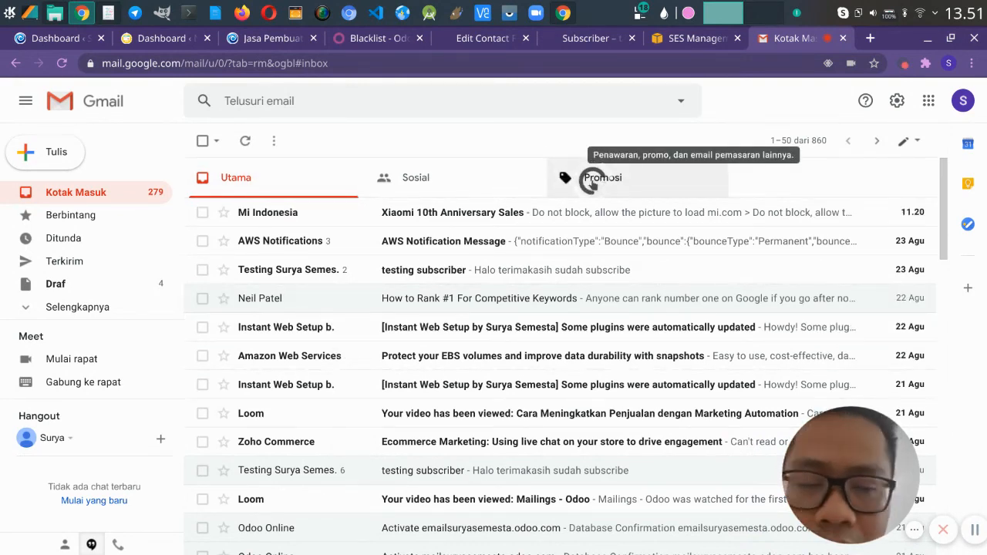
{"action": "left_click_drag", "start_coordinate": [827, 461], "coordinate": [858, 466]}
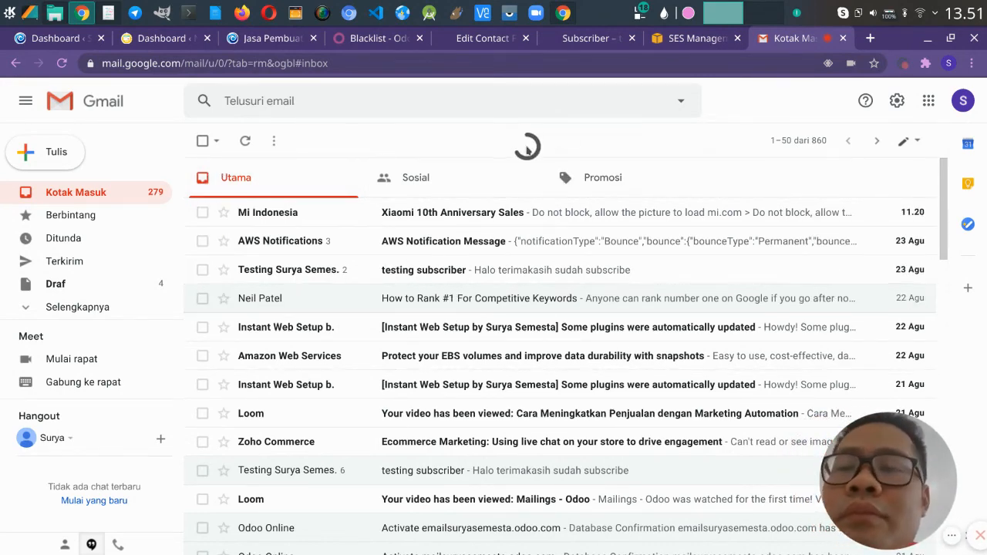
Return to the contact form editor and highlight the [sini] placeholder at the end of item 3 in the message body.
{"action": "left_click", "coordinate": [572, 44]}
{"action": "left_click", "coordinate": [493, 40]}
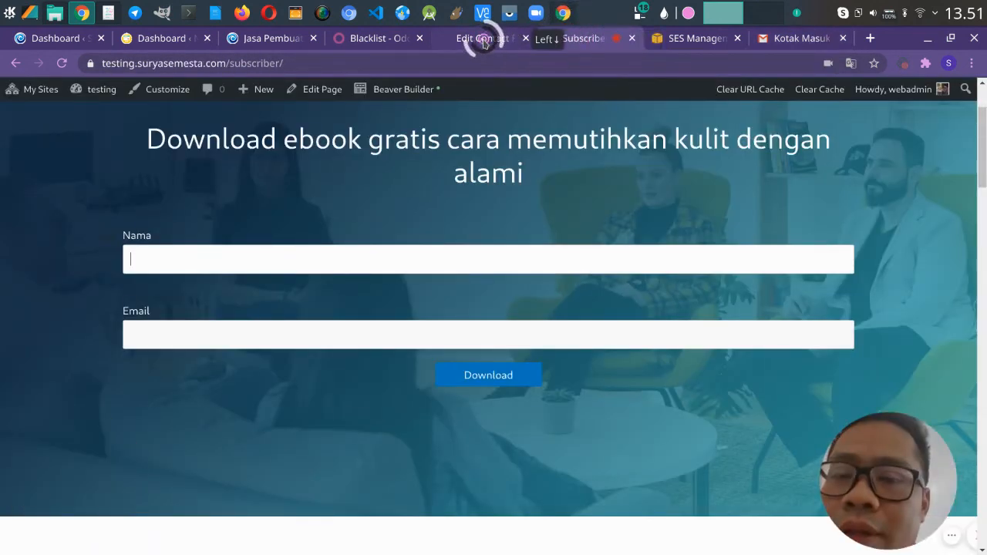
{"action": "left_click", "coordinate": [389, 308]}
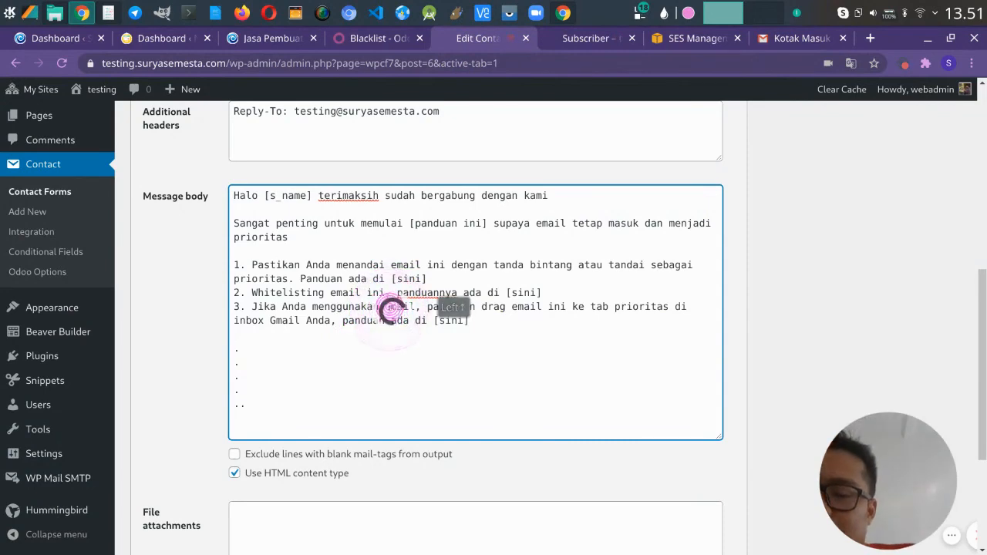
{"action": "left_click_drag", "start_coordinate": [512, 321], "coordinate": [433, 323]}
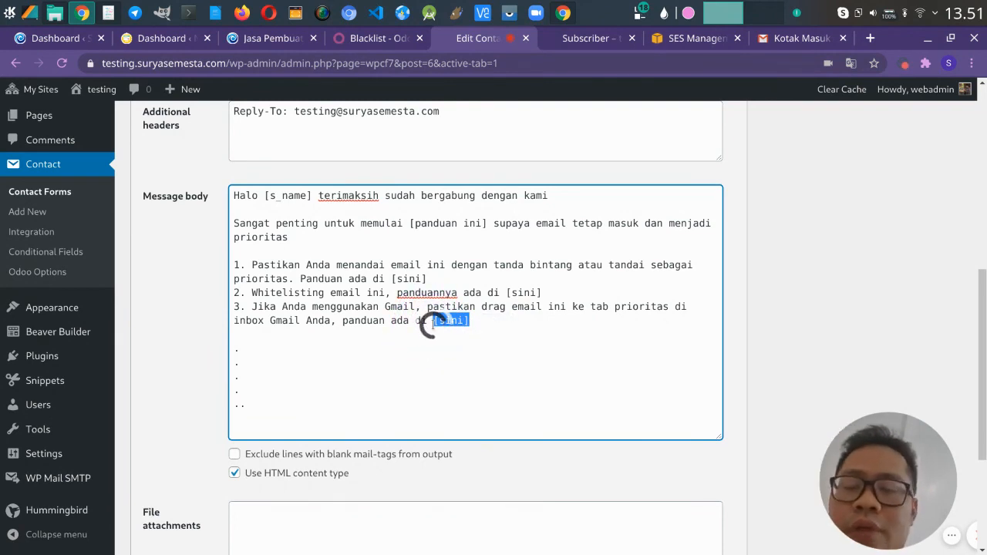
{"action": "left_click", "coordinate": [452, 313]}
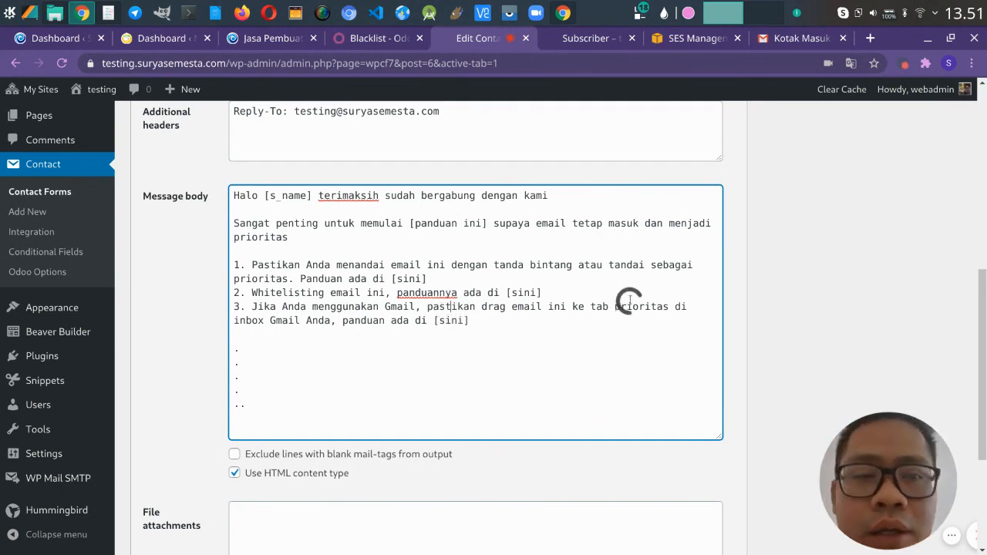
{"action": "scroll", "coordinate": [773, 291], "scroll_direction": "up", "scroll_amount": 2}
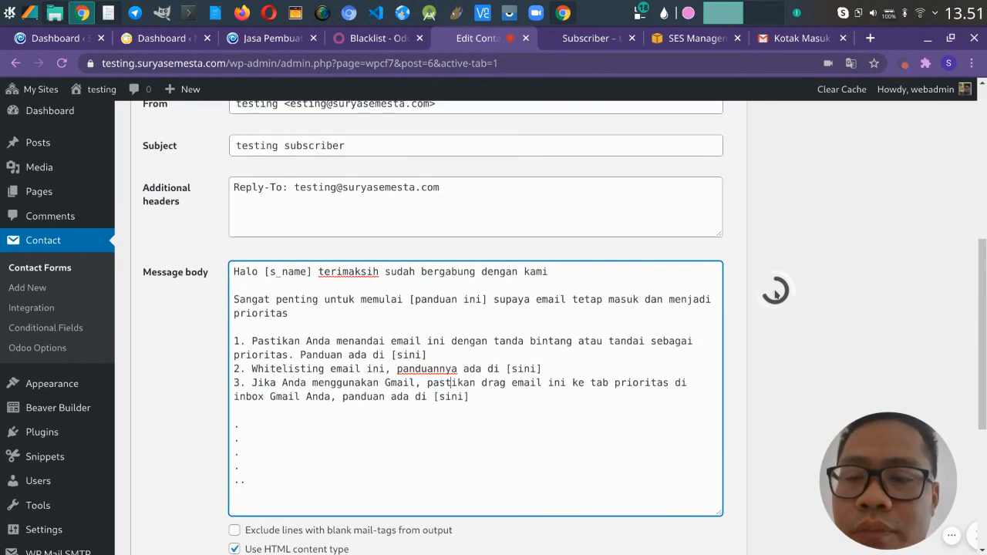
{"action": "scroll", "coordinate": [774, 290], "scroll_direction": "down", "scroll_amount": 2}
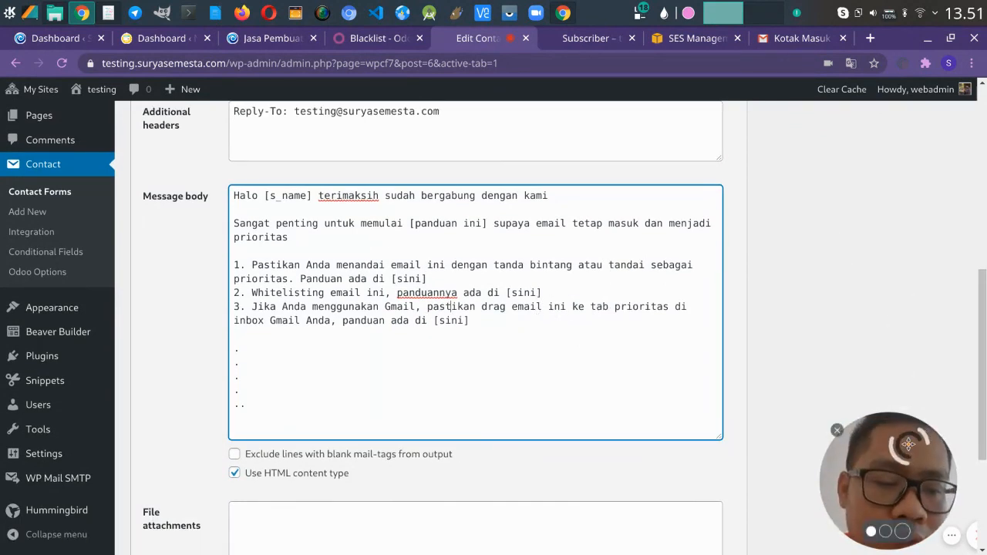
{"action": "left_click_drag", "start_coordinate": [908, 444], "coordinate": [802, 444]}
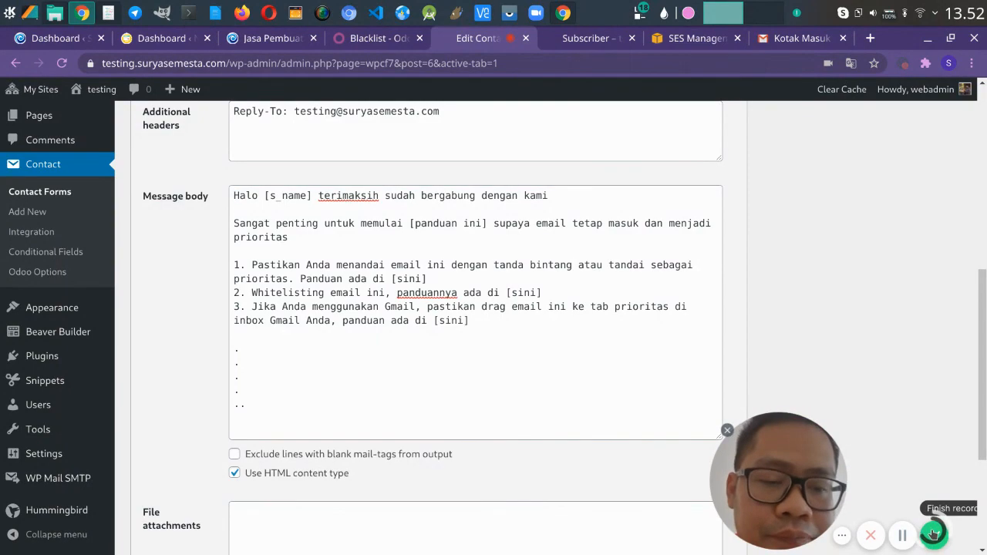